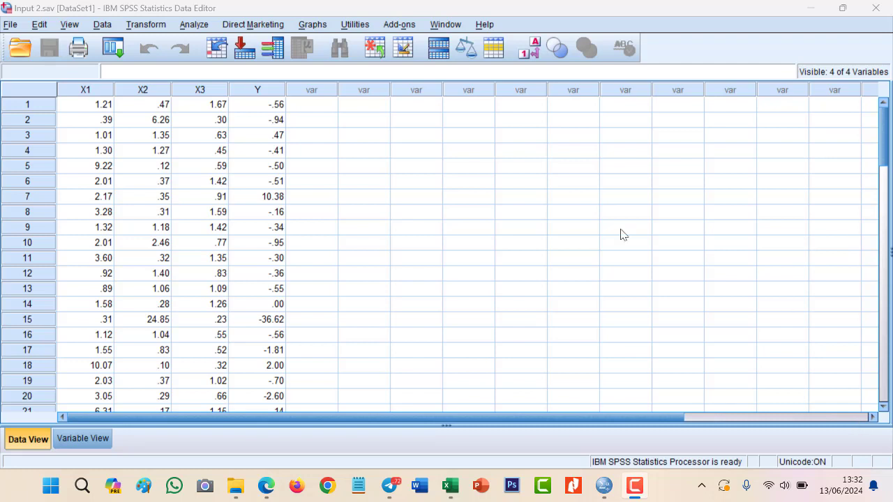
Run a one-sample Kolmogorov-Smirnov test against the normal distribution on CR, DER, TATO and PERTUMBUHAN LABA.
click(193, 24)
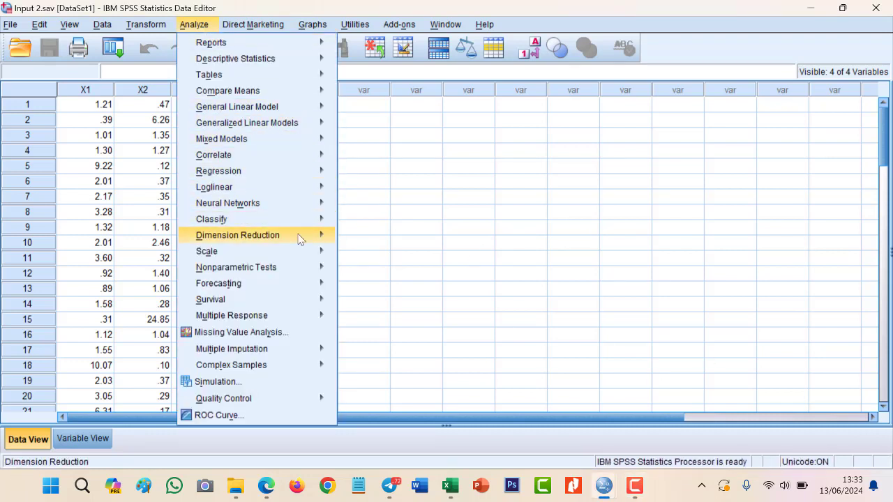
mouse_move(300, 271)
mouse_move(454, 322)
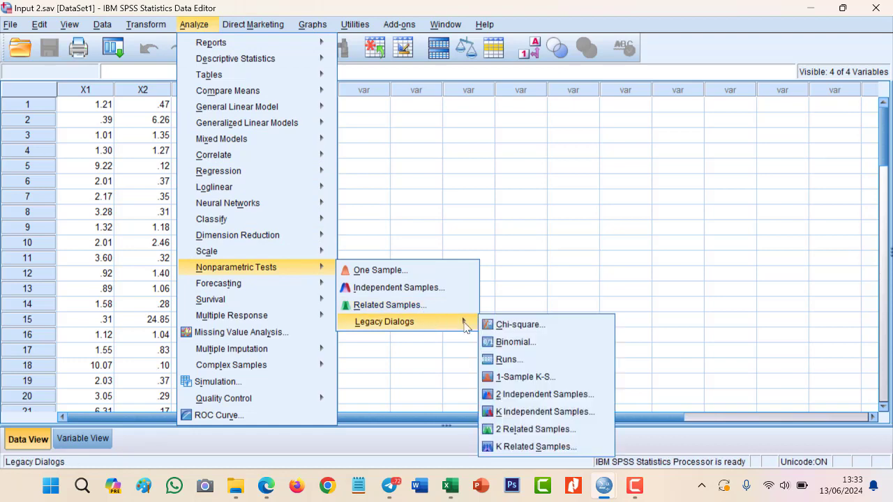
click(520, 377)
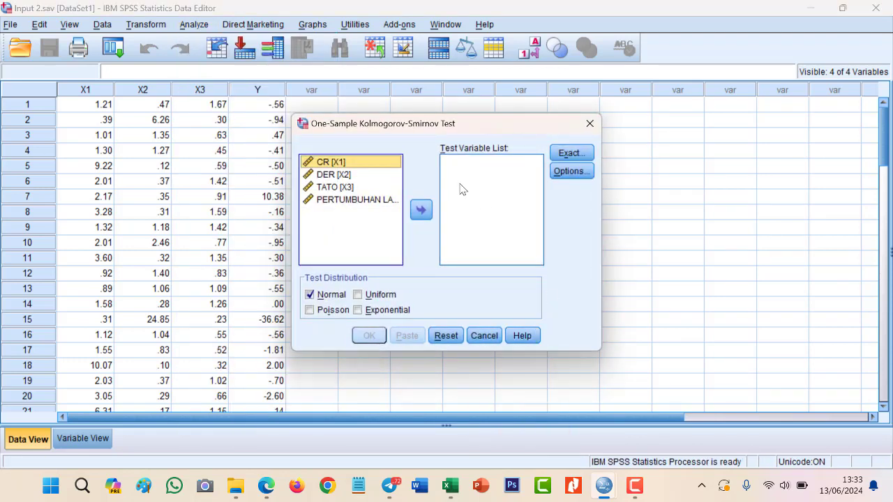
shift+click(371, 201)
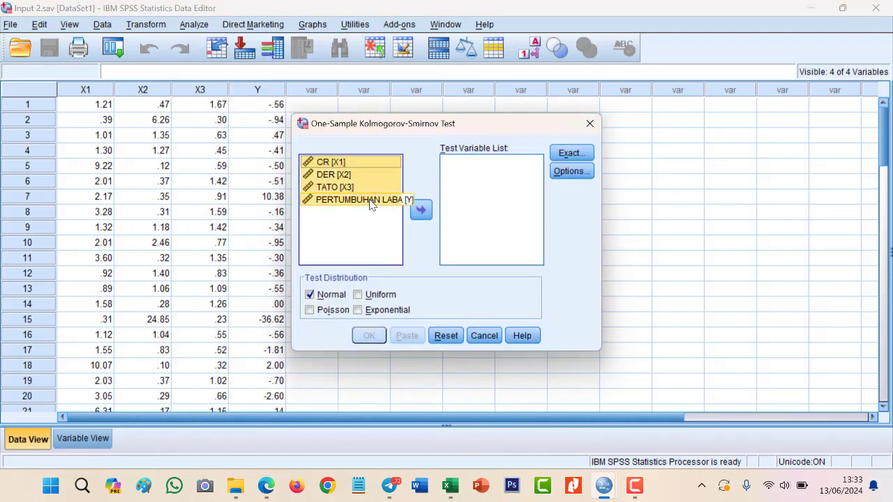
click(421, 209)
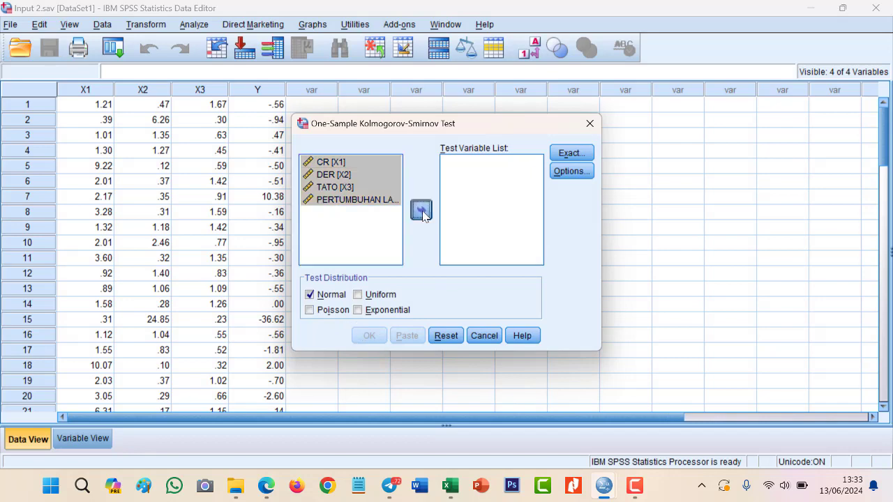
click(370, 336)
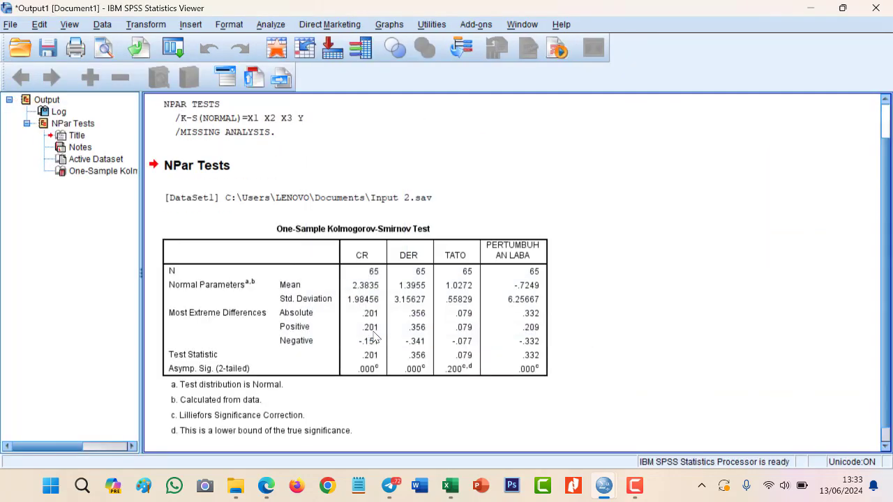
scroll(887, 312, down, 1)
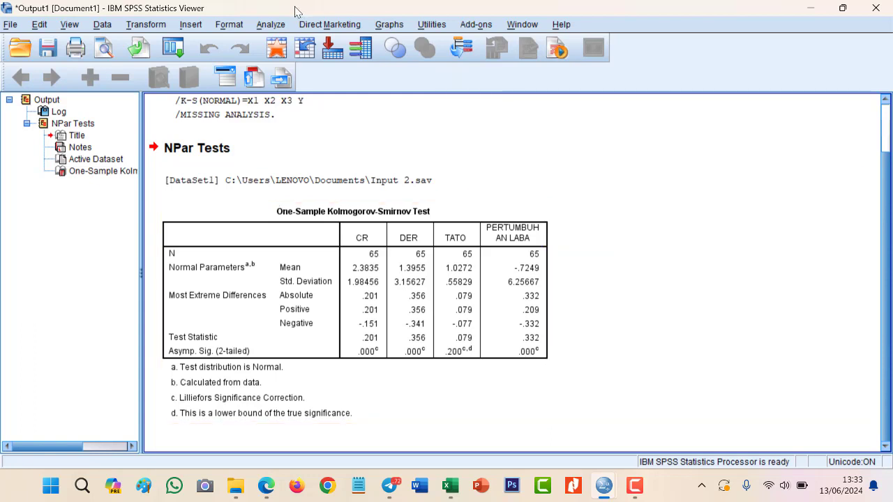
Set up a linear regression with PERTUMBUHAN LABA as the dependent variable and CR, DER and TATO as independents.
click(270, 25)
mouse_move(293, 174)
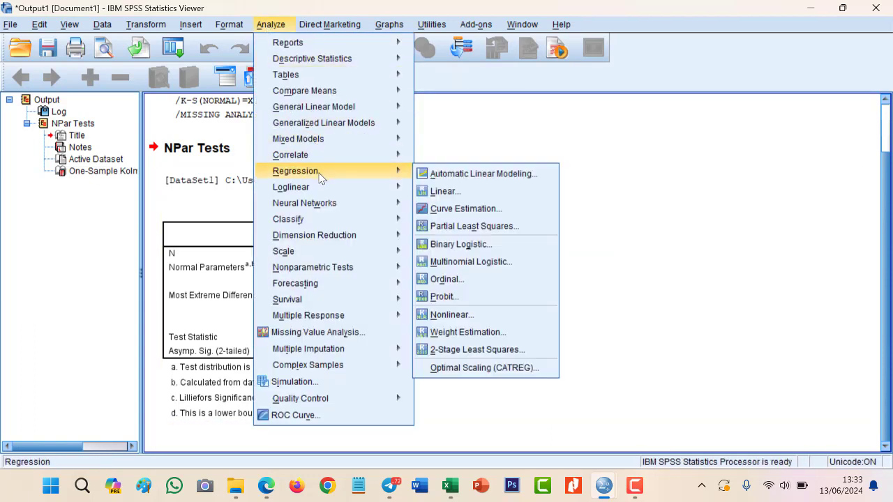
click(457, 192)
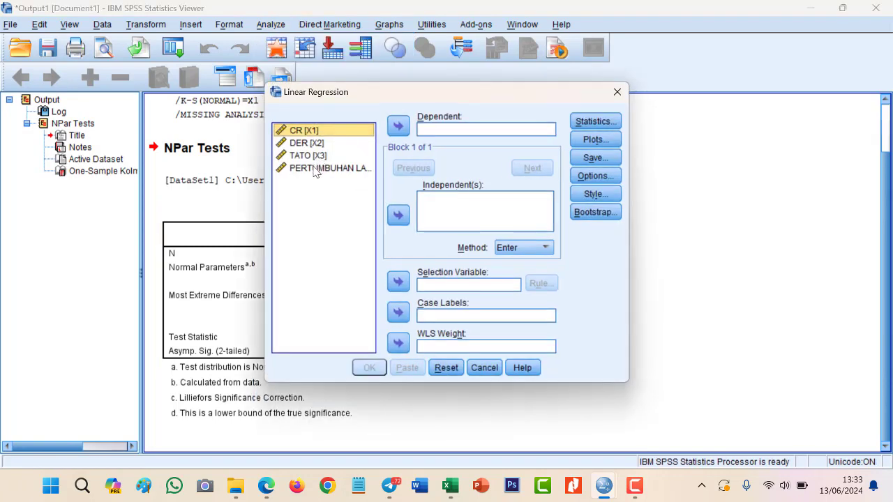
click(315, 170)
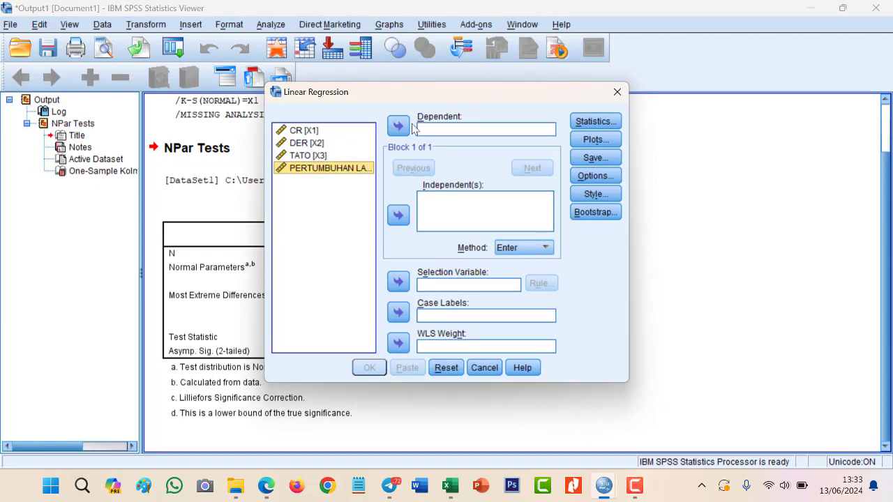
click(399, 125)
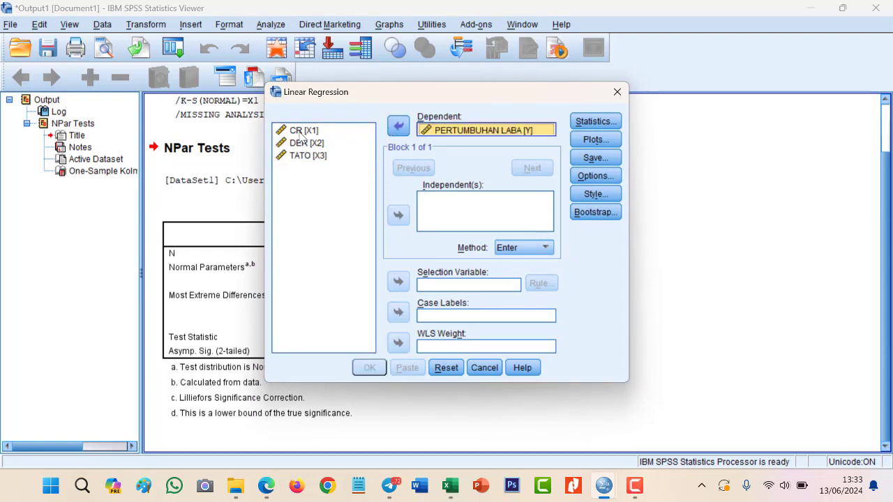
click(300, 132)
key(shift+Down)
key(shift+Down)
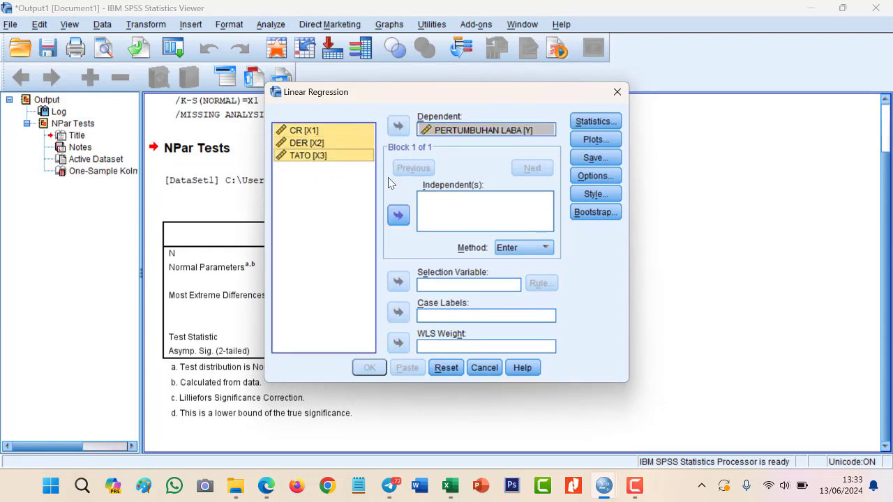
click(406, 219)
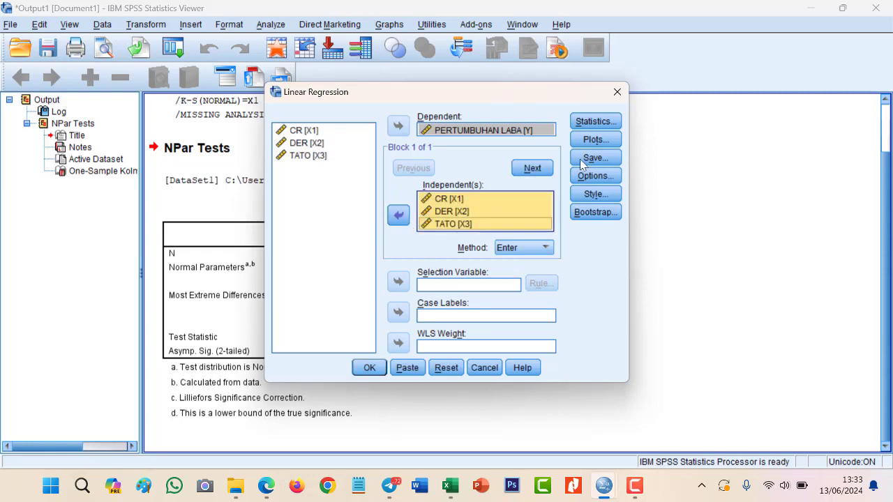
Add collinearity diagnostics and the Durbin-Watson residual test to the regression statistics.
click(594, 121)
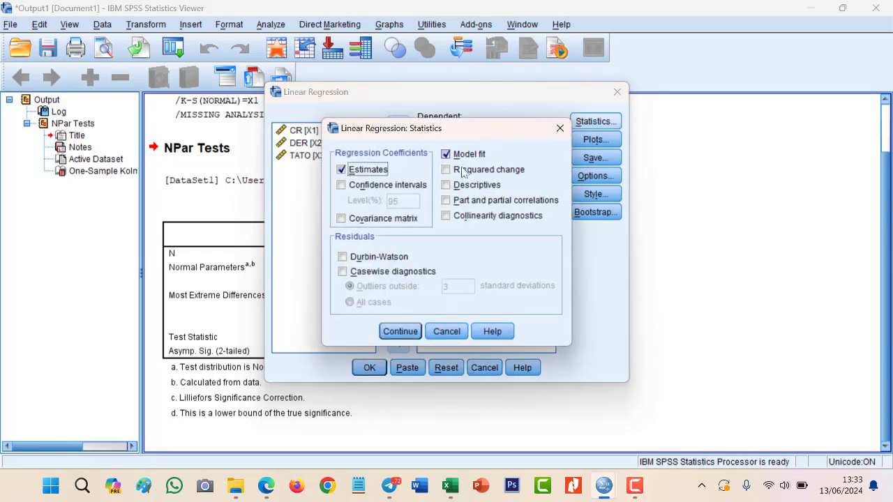
click(461, 215)
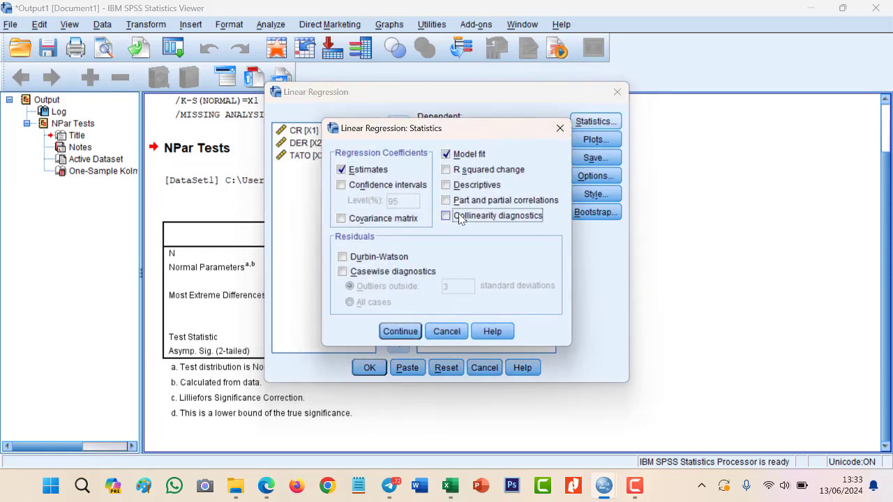
click(367, 259)
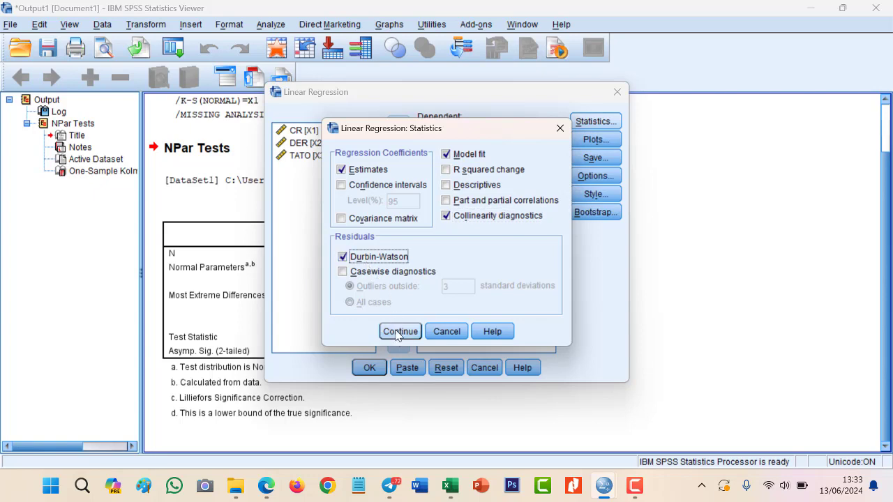
click(401, 331)
Configure the regression plots with *SRESID on Y against *ZPRED on X, plus a histogram and normal probability plot.
click(612, 140)
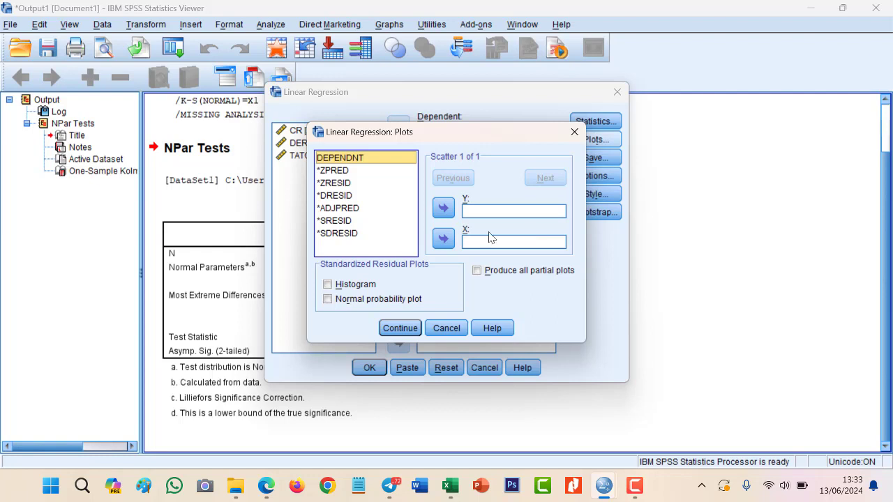
click(338, 220)
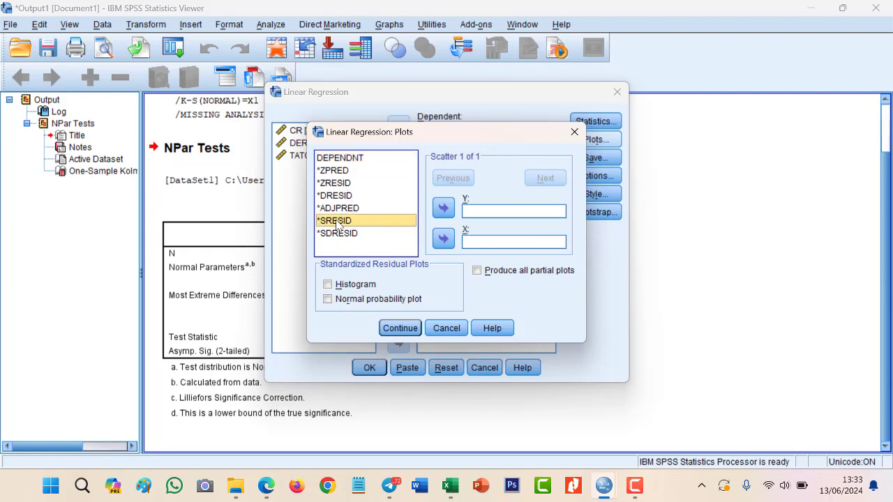
click(444, 210)
click(373, 172)
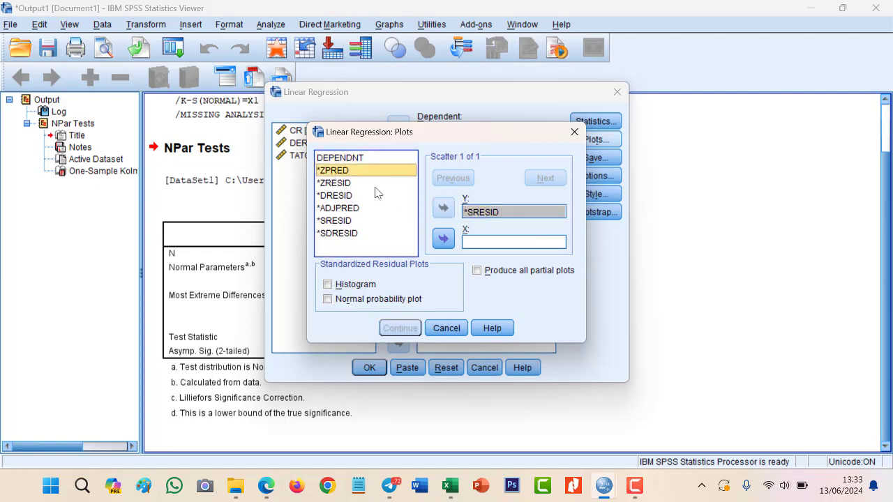
click(444, 240)
click(328, 284)
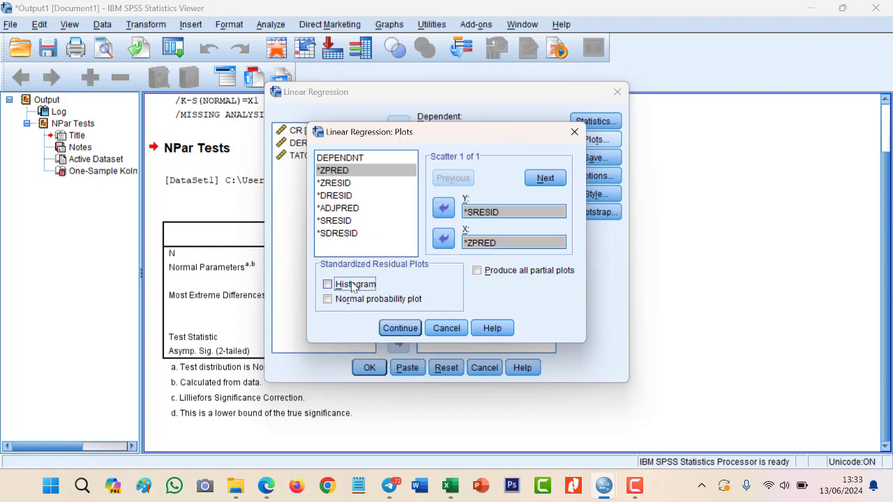
click(348, 300)
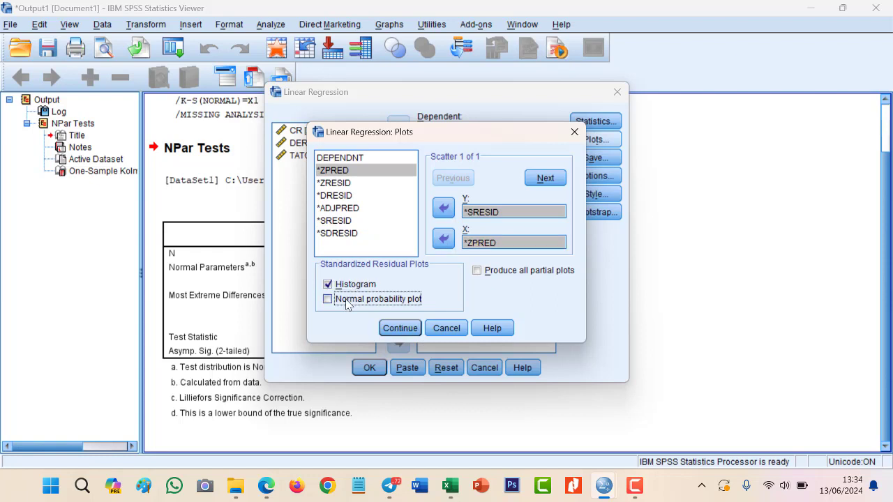
click(404, 329)
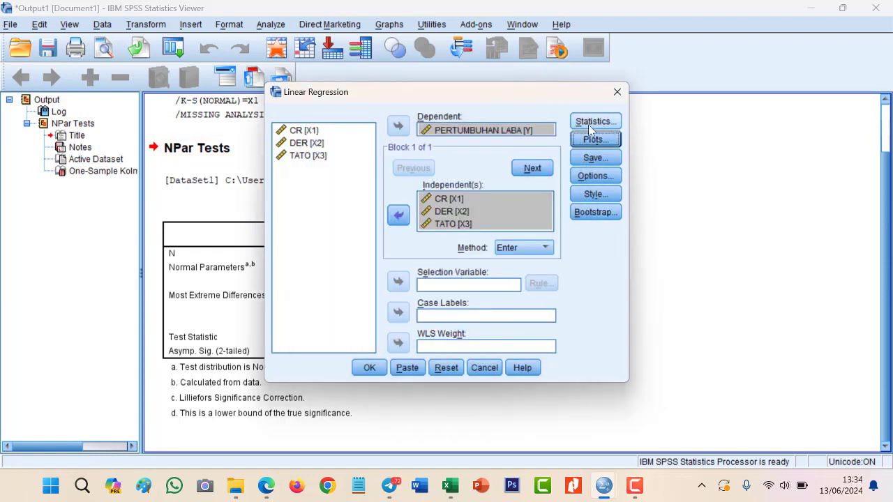
Save the unstandardized residuals as a new variable and run the regression.
click(586, 159)
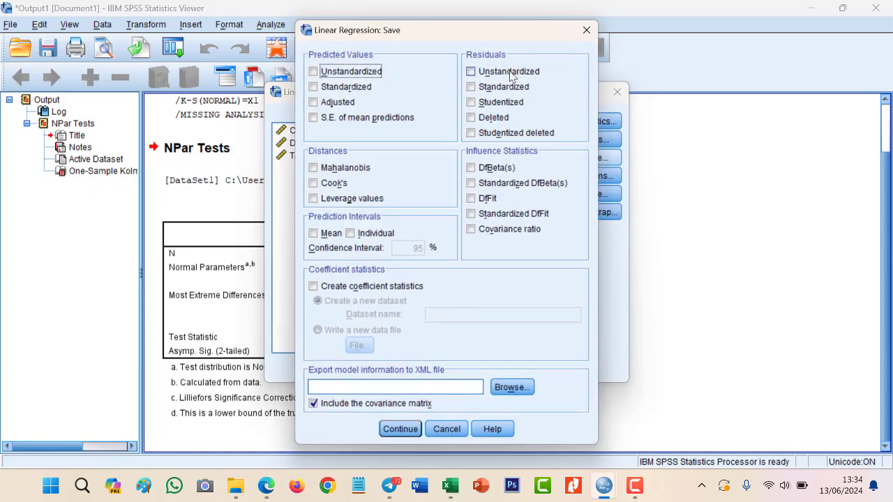
click(509, 72)
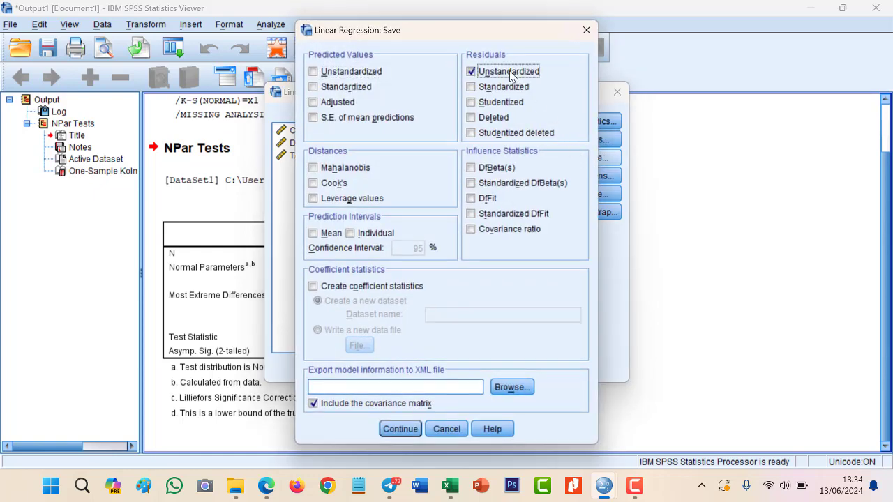
click(400, 431)
click(370, 367)
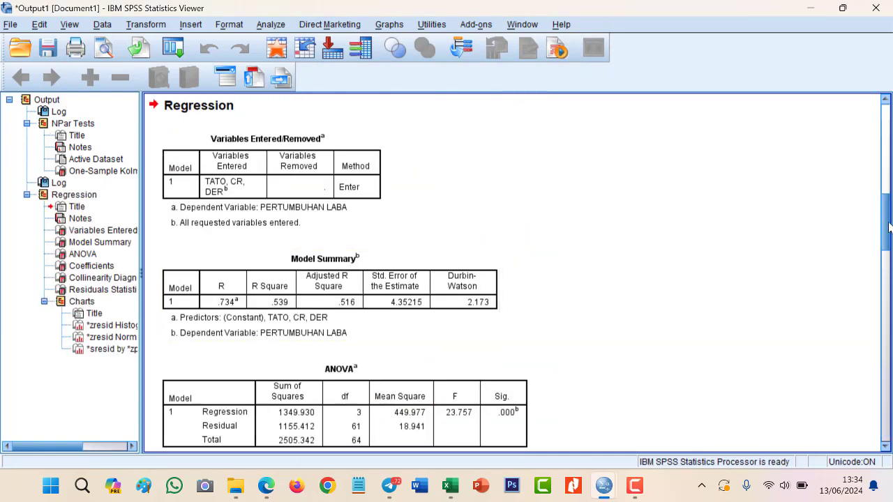
Examine the regression output from the model summary, ANOVA and coefficients tables through the histogram, P-P plot and scatterplot.
scroll(888, 226, down, 3)
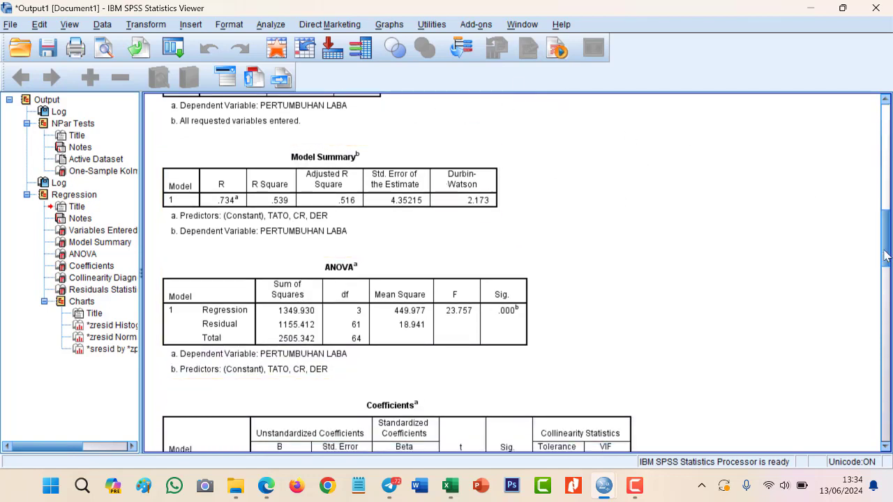
scroll(886, 256, down, 3)
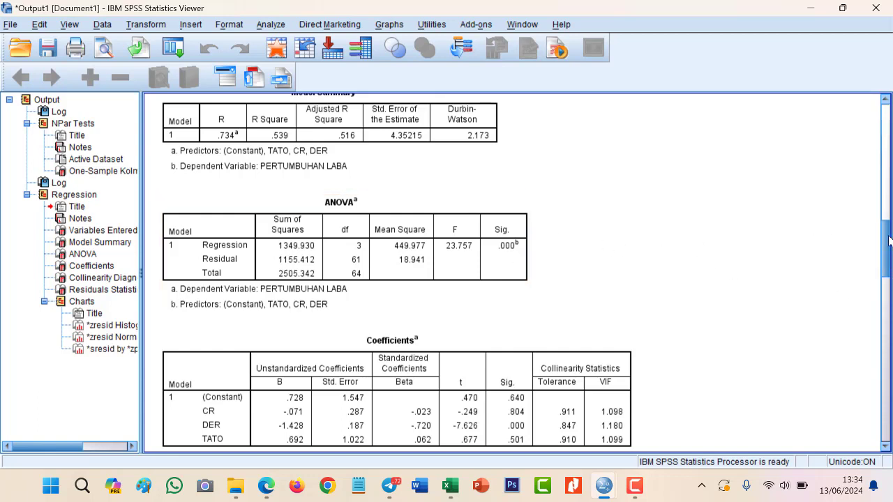
scroll(889, 241, down, 5)
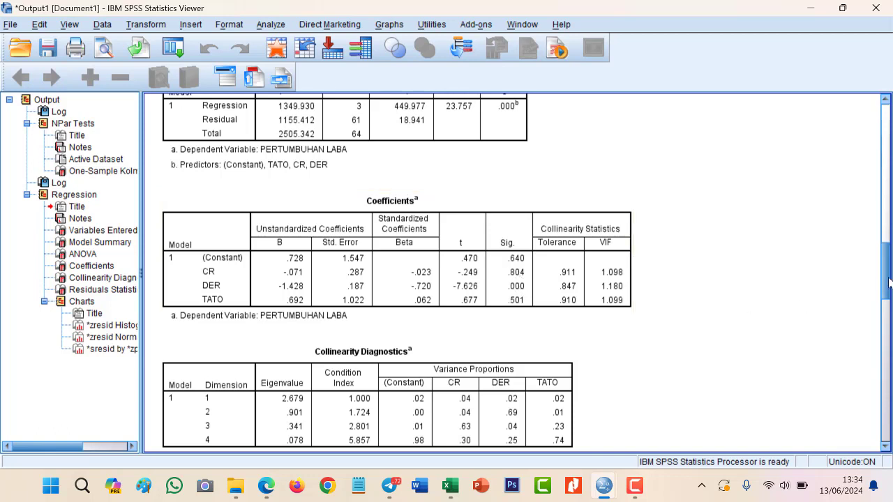
drag(889, 282, 889, 351)
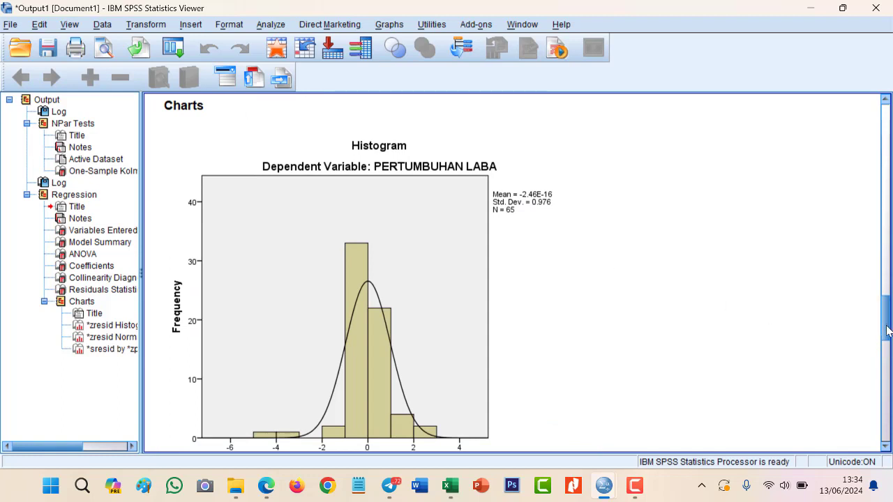
drag(889, 330, 889, 340)
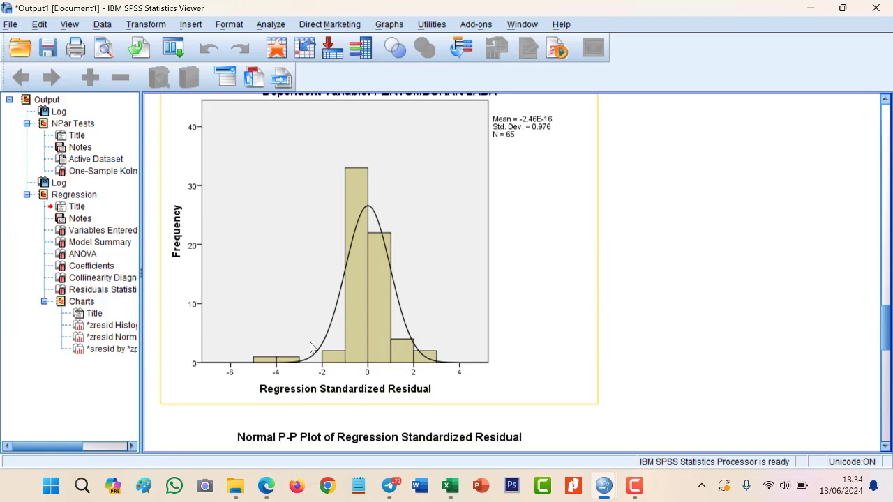
drag(889, 338, 890, 383)
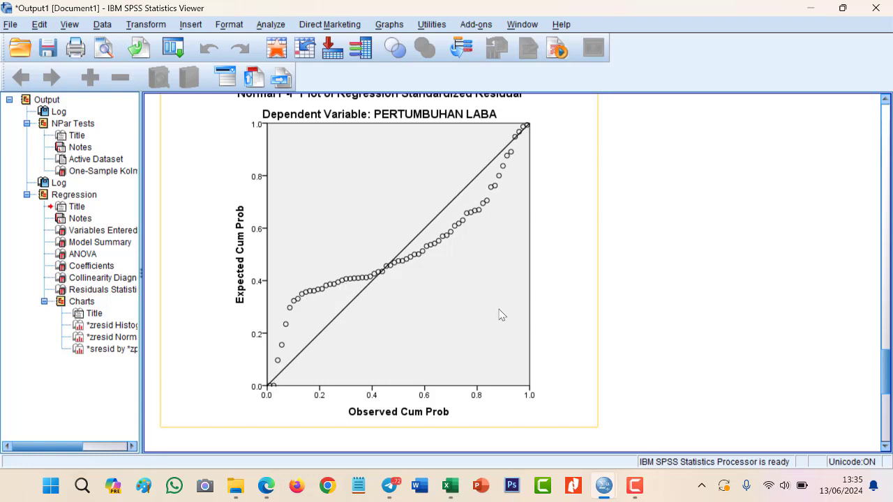
drag(888, 362, 889, 408)
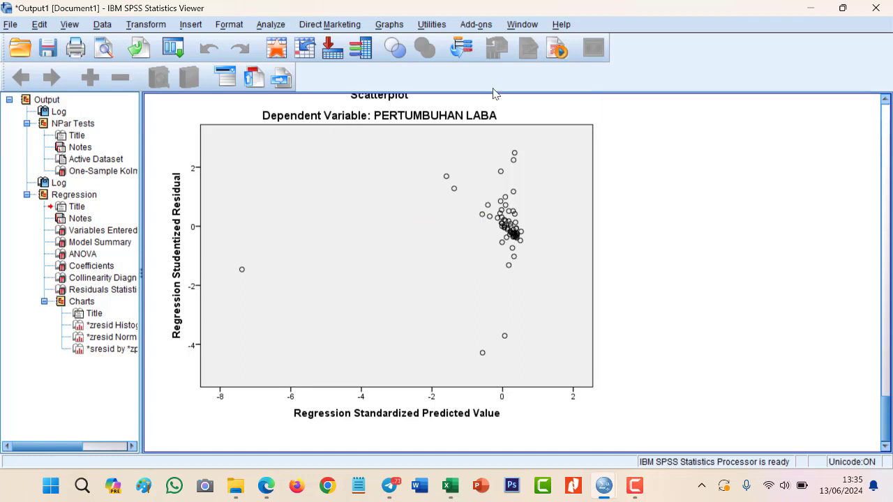
Run a nonparametric Runs test on the unstandardized residual with the median as cut point.
click(268, 27)
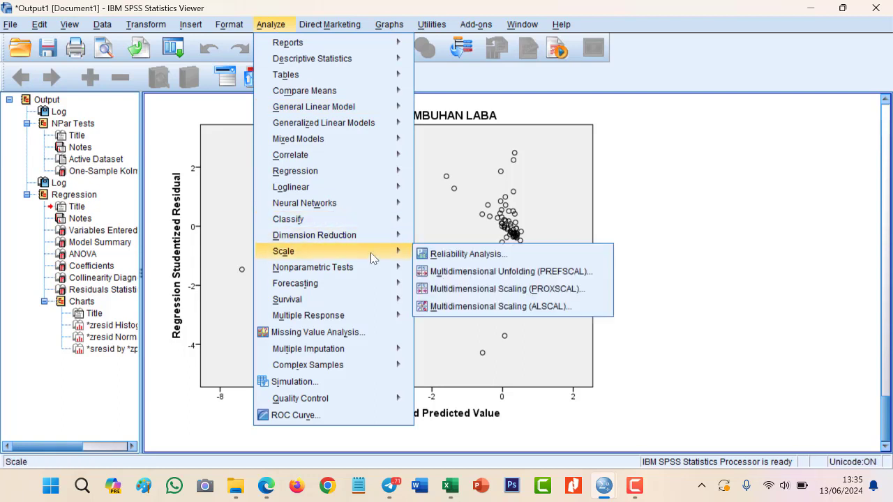
mouse_move(349, 267)
mouse_move(488, 322)
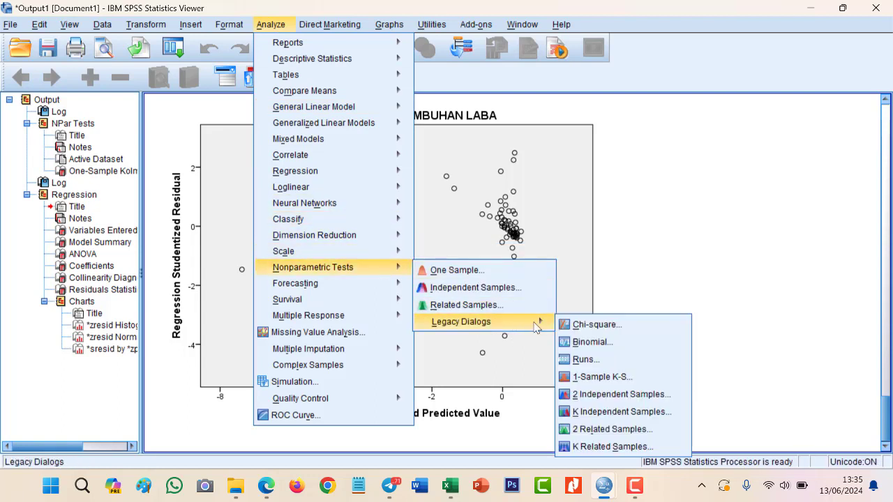
click(586, 361)
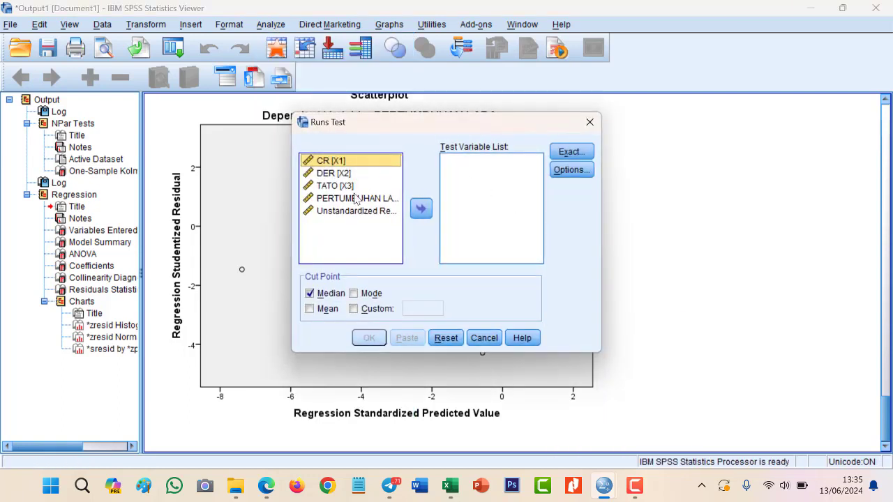
click(341, 217)
double_click(340, 216)
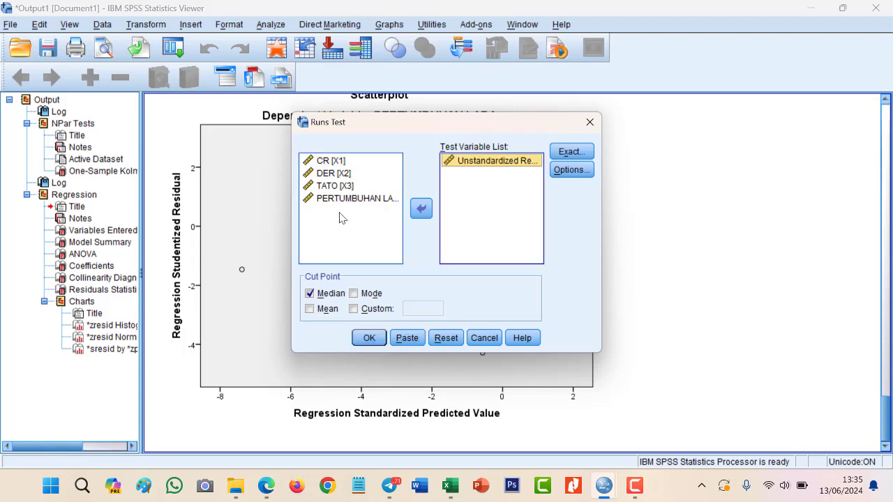
click(369, 338)
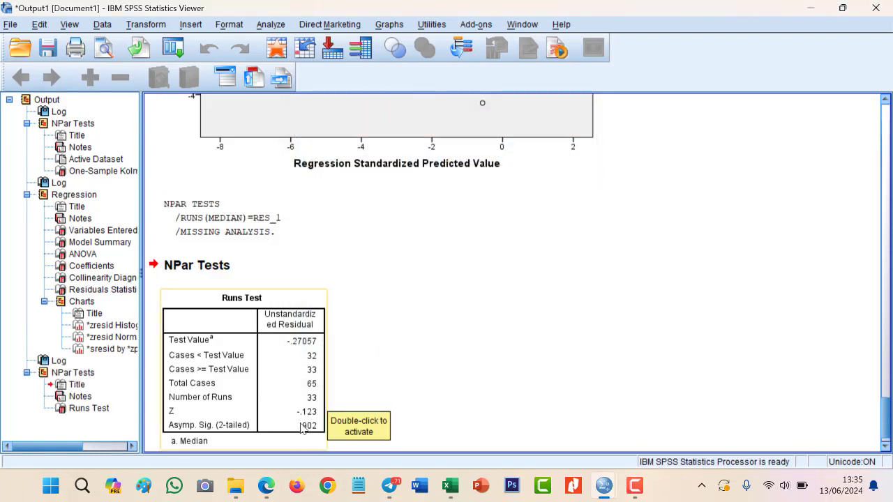
Run a one-sample Kolmogorov-Smirnov normality test on the unstandardized residual only, replacing the four variables in the test list.
click(267, 27)
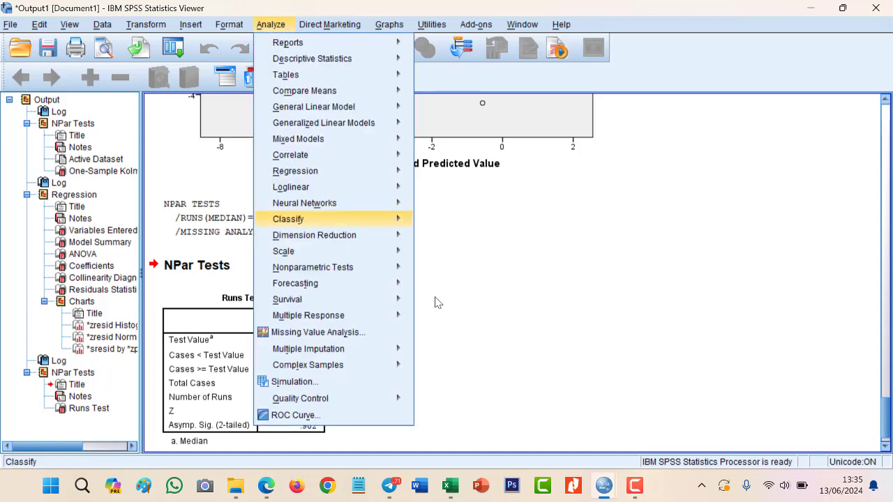
mouse_move(369, 275)
mouse_move(503, 321)
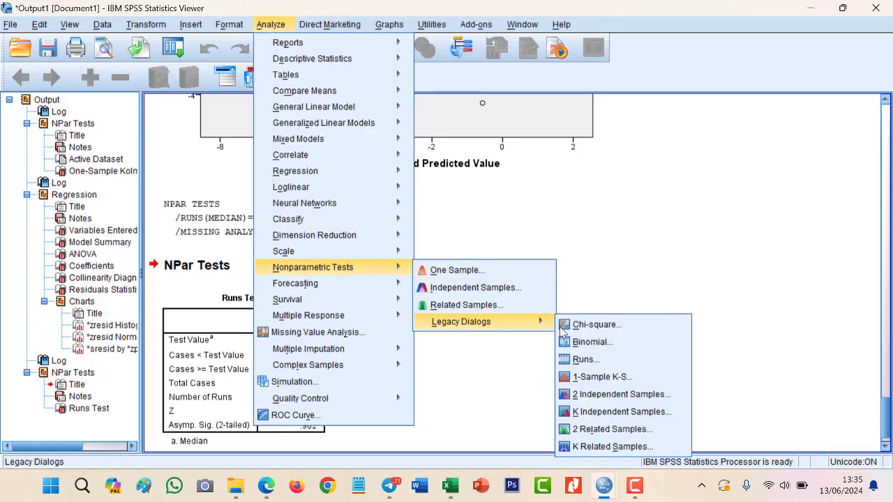
click(621, 378)
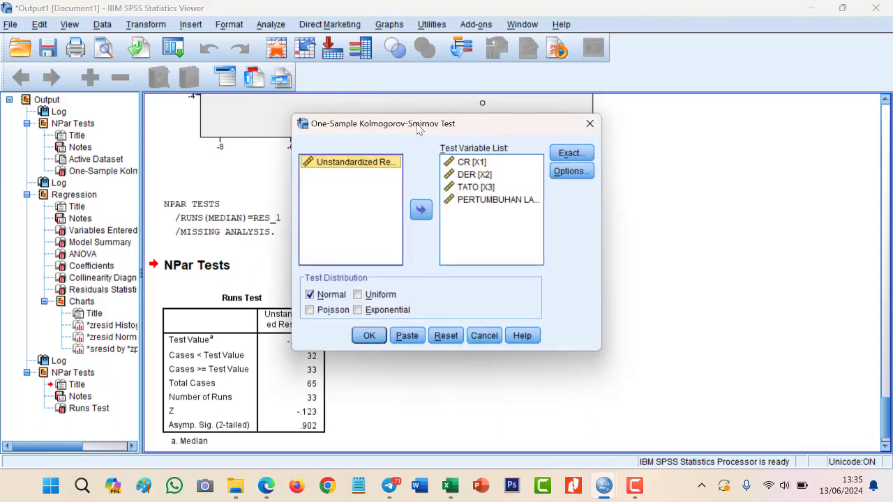
click(482, 194)
key(ctrl+a)
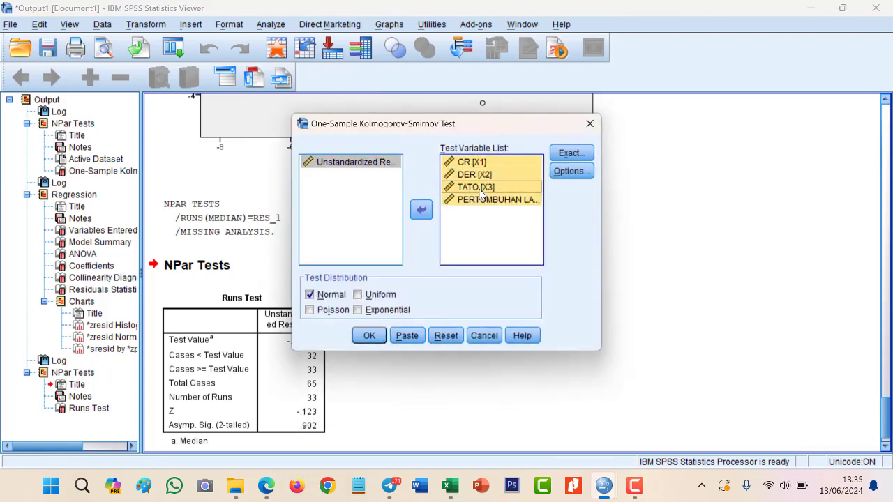
click(426, 213)
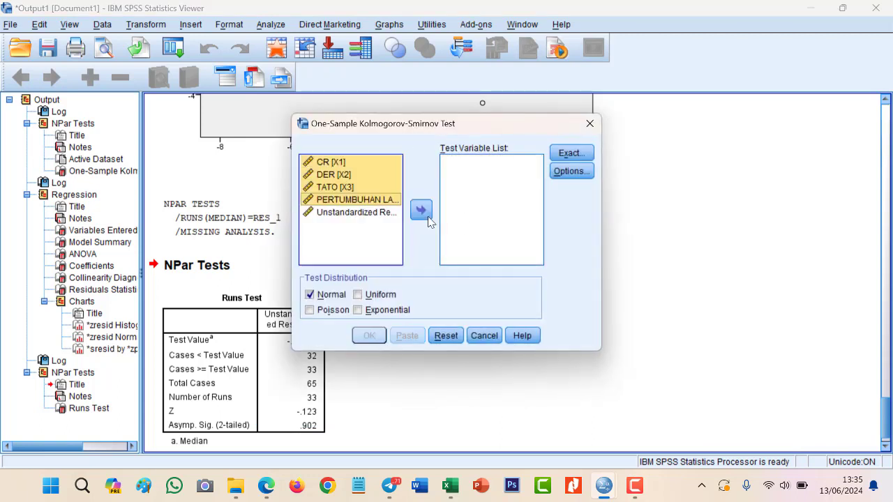
double_click(348, 213)
click(370, 335)
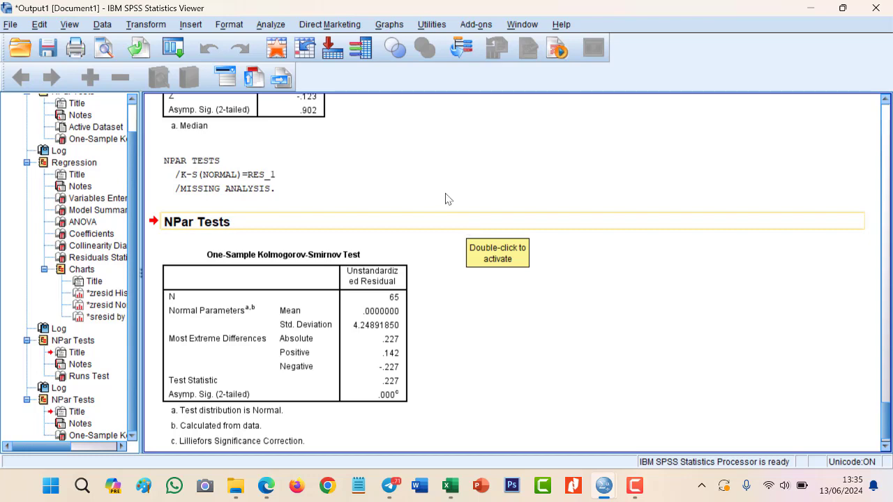
click(129, 28)
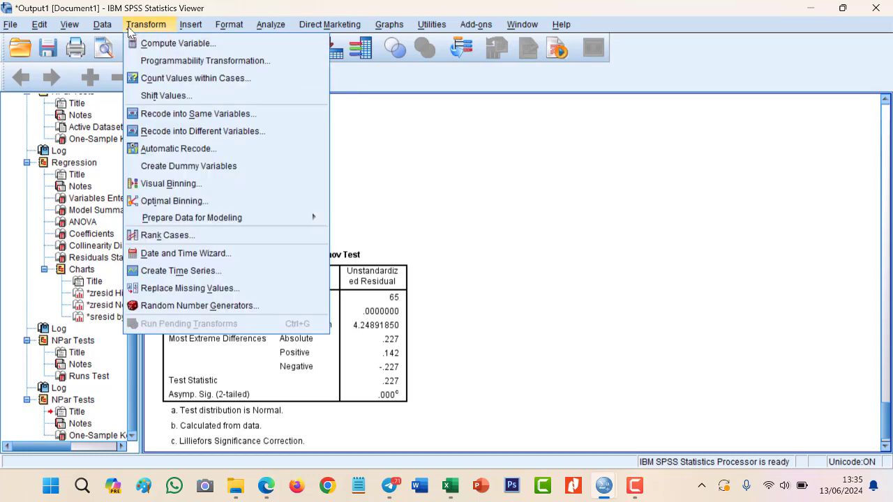
click(162, 45)
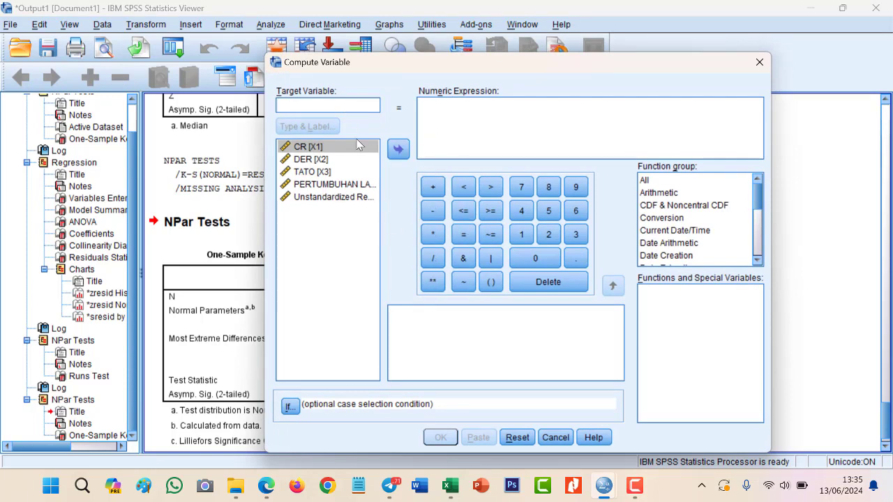
text(c)
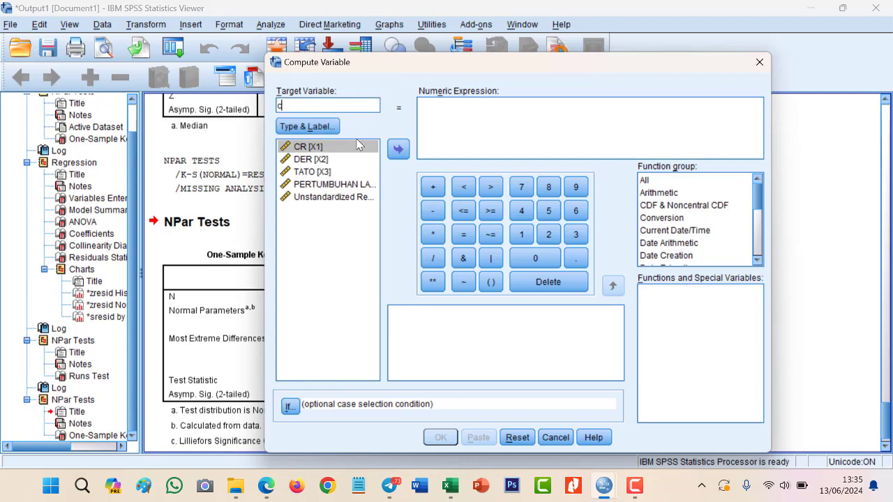
key(BackSpace)
key(BackSpace)
key(Caps_Lock)
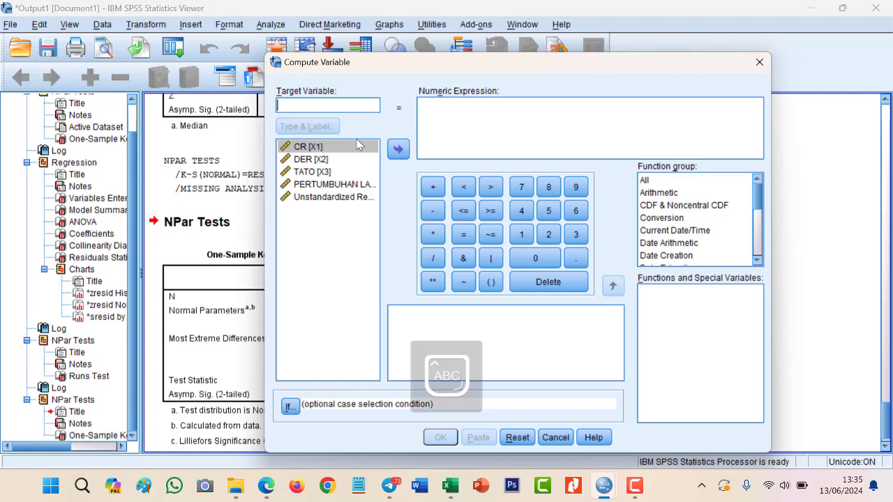
text(CR)
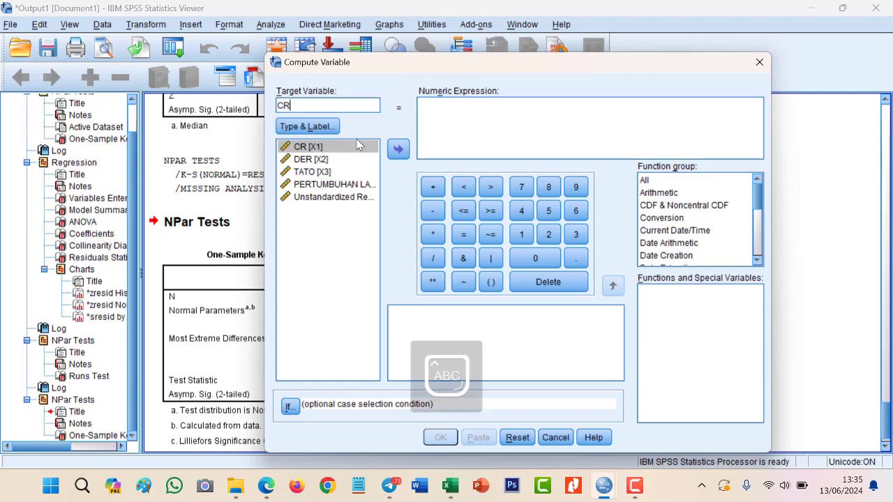
click(318, 149)
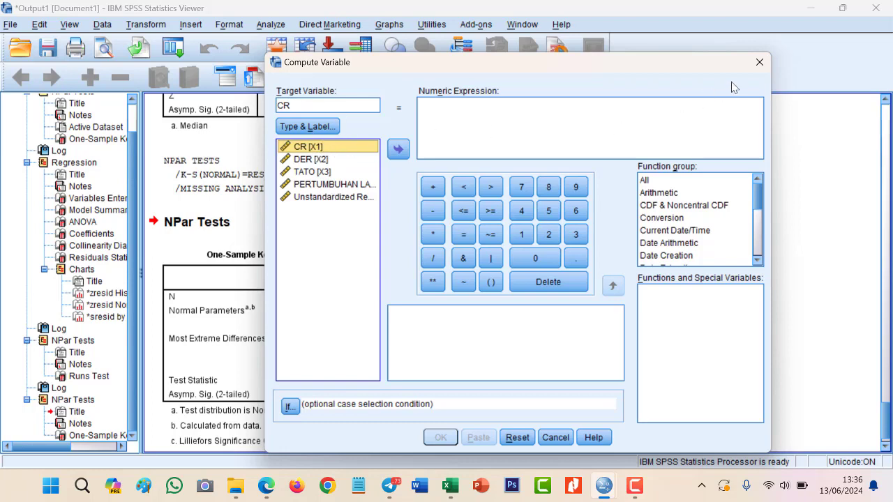
click(760, 63)
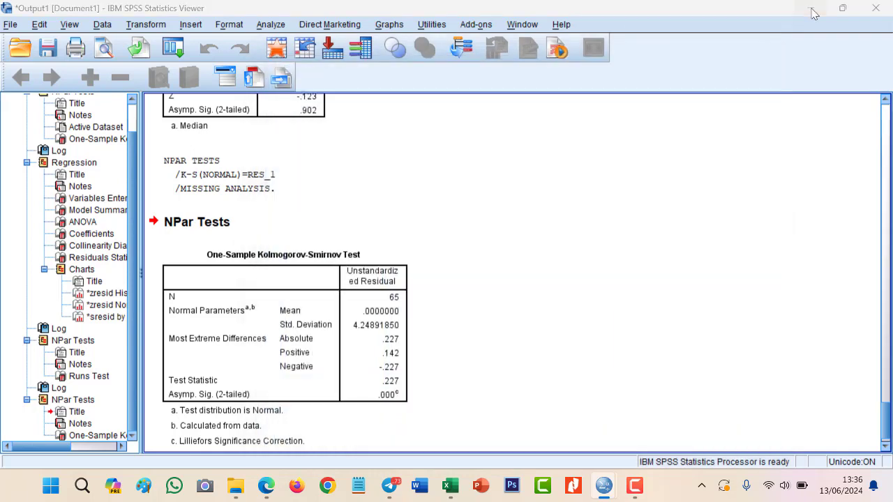
From the data editor, start computing a target variable CR with X1 as the first term of its numeric expression.
click(812, 9)
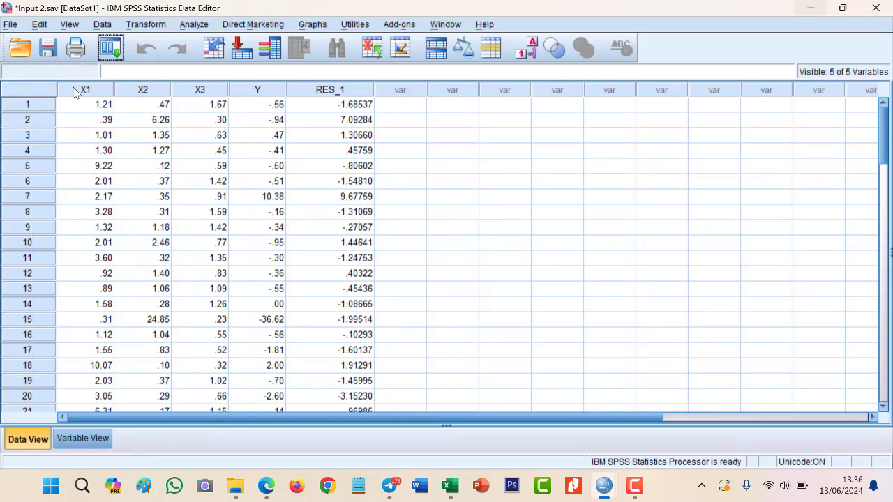
click(145, 24)
click(167, 42)
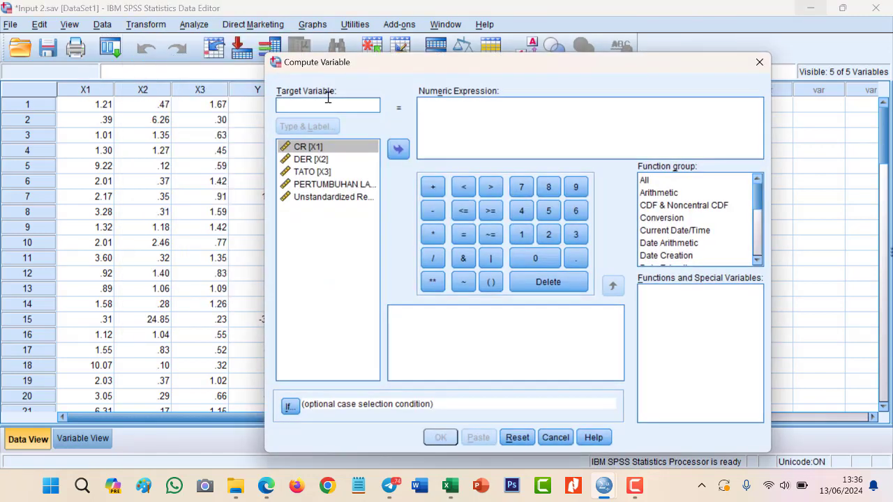
text(CR)
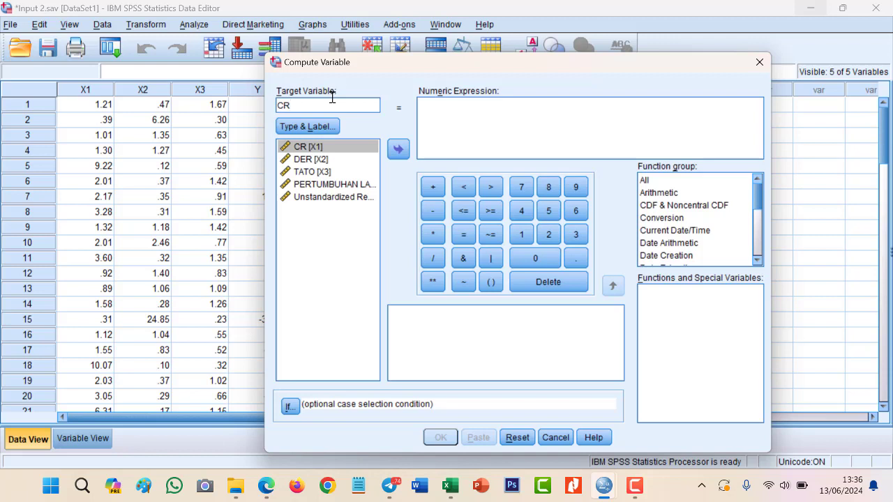
click(489, 149)
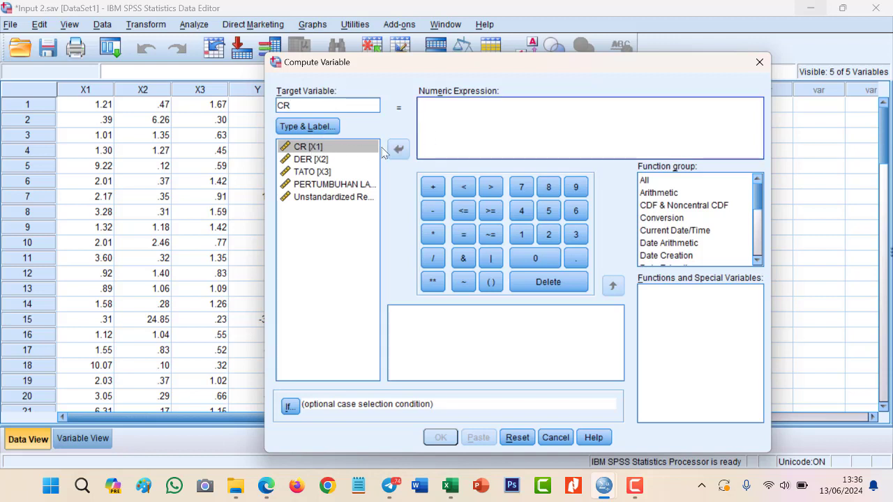
click(330, 148)
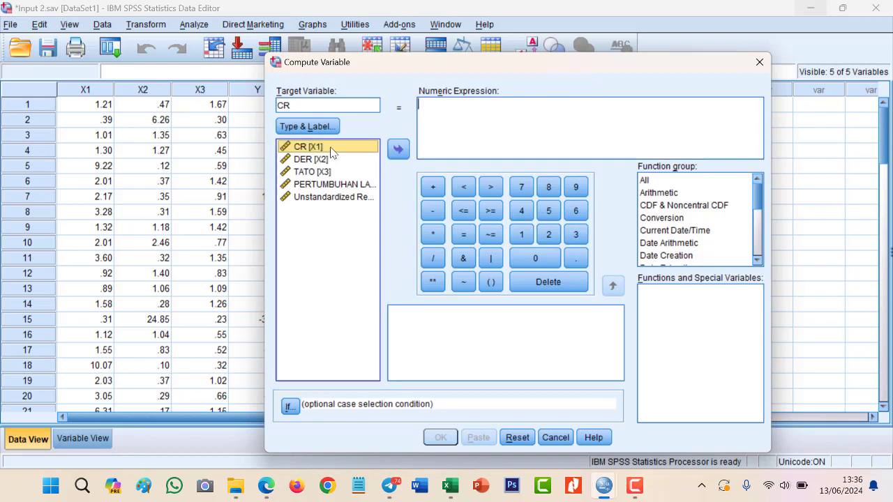
click(399, 150)
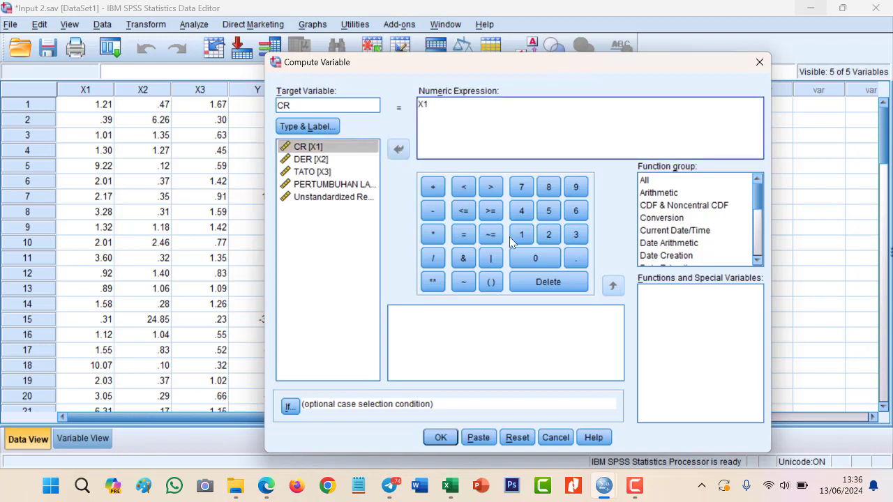
Complete the expression as X1 - 0.45 * RES_1, create the CR variable and return to the data sheet.
click(429, 214)
text(0.45)
click(440, 230)
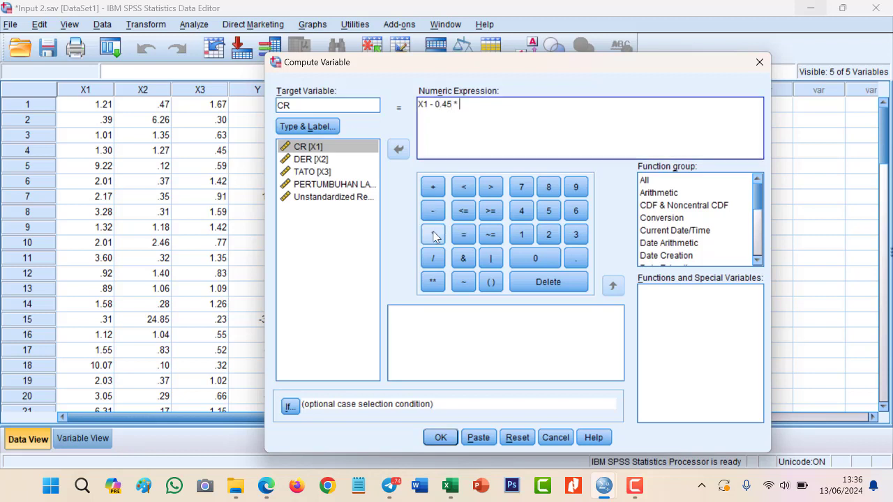
click(327, 199)
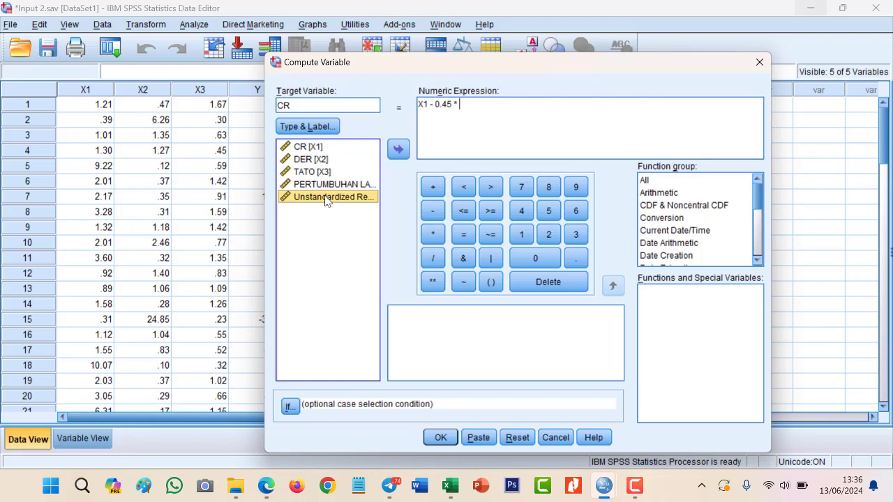
click(401, 148)
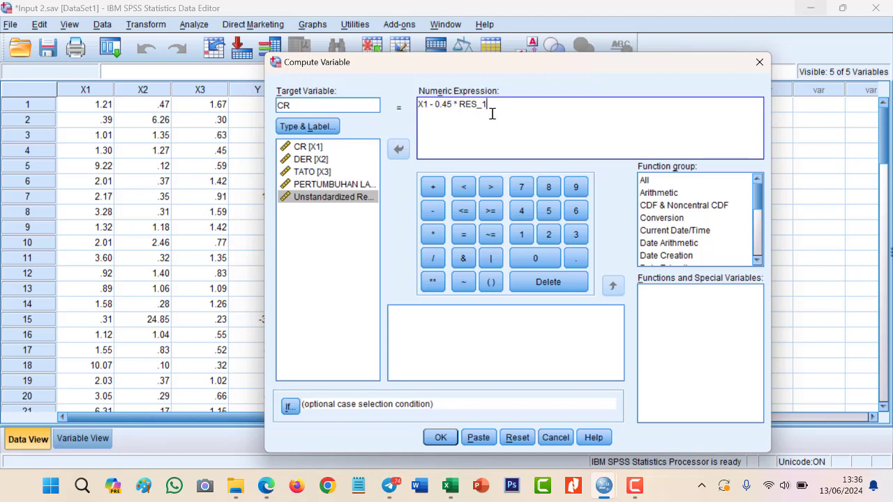
click(445, 436)
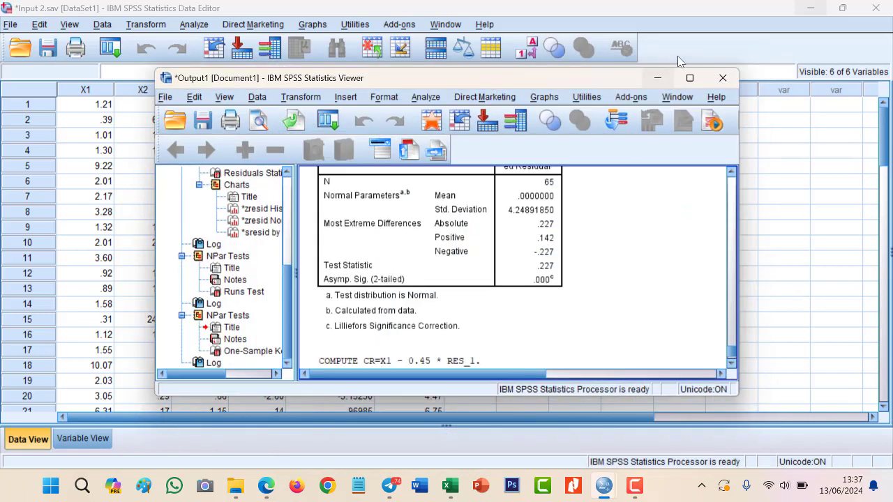
click(689, 78)
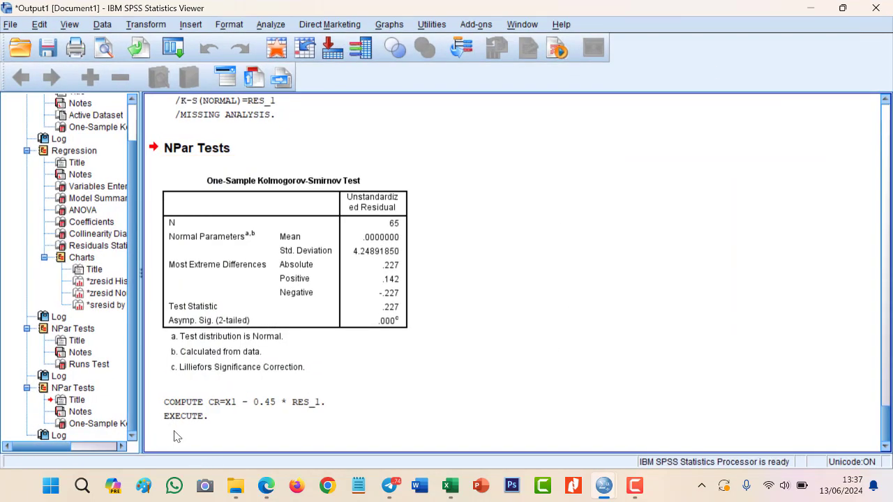
click(807, 8)
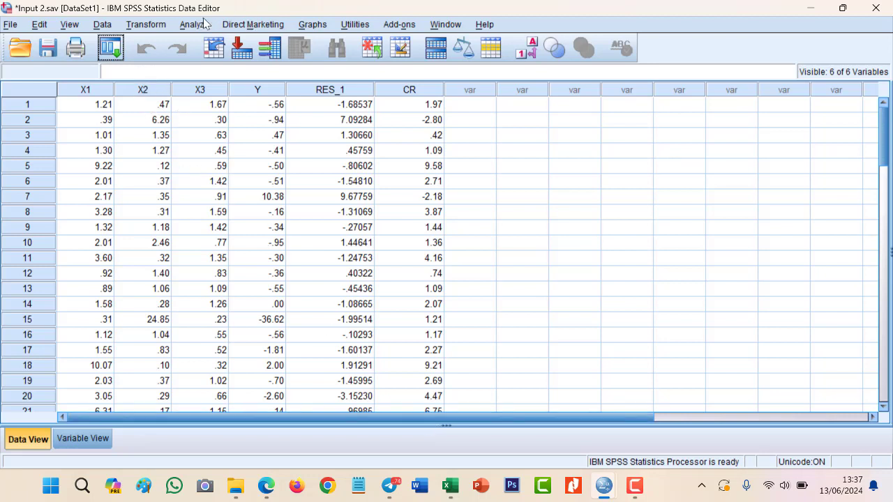
Compute a new variable DER as X2 - 0.45 * RES_1 and check its syntax in the output log.
click(148, 27)
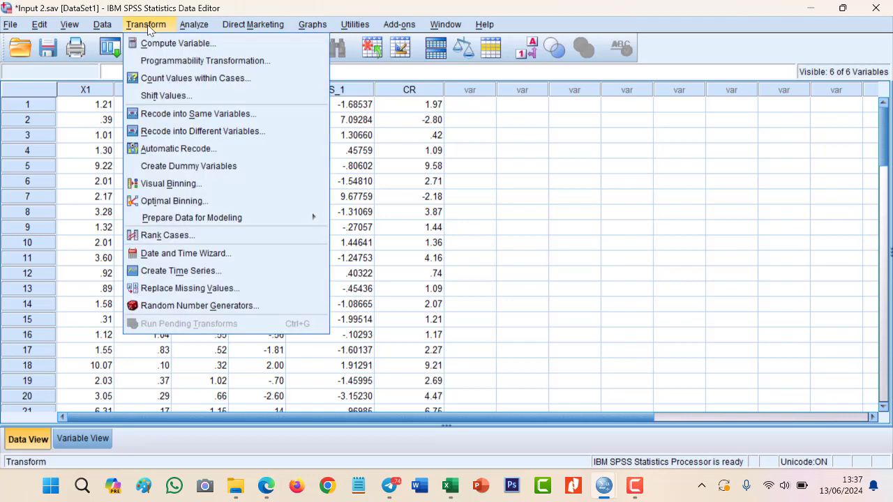
click(178, 45)
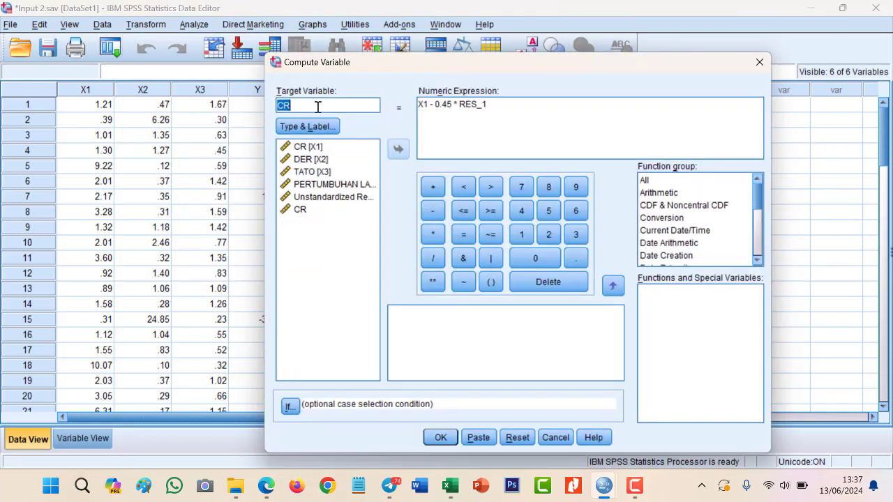
text(DE)
double_click(422, 104)
key(Delete)
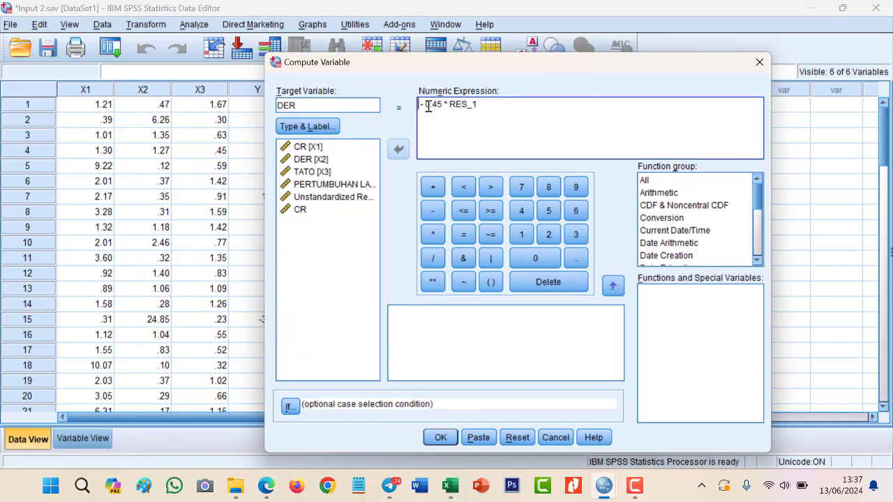
click(319, 160)
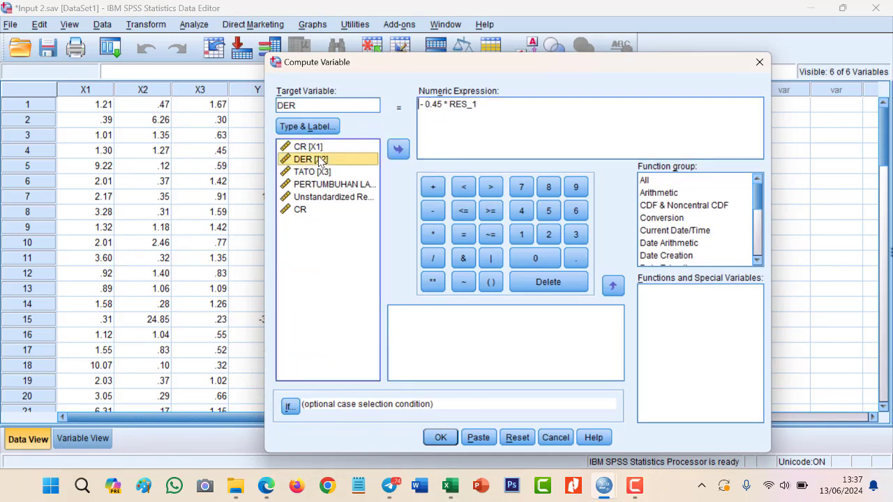
click(396, 155)
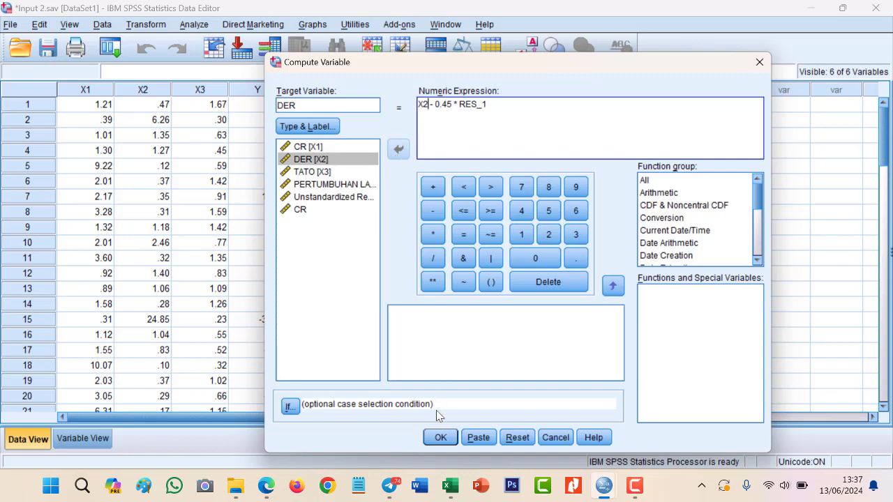
click(438, 438)
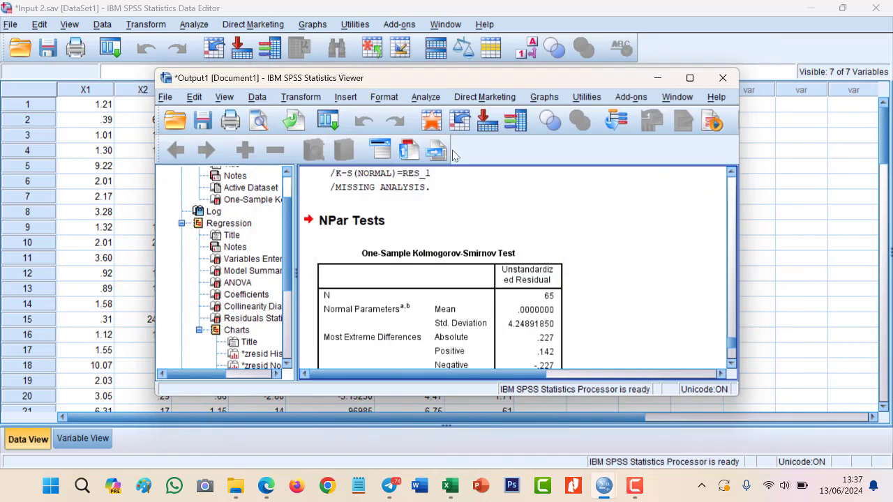
drag(731, 345, 731, 360)
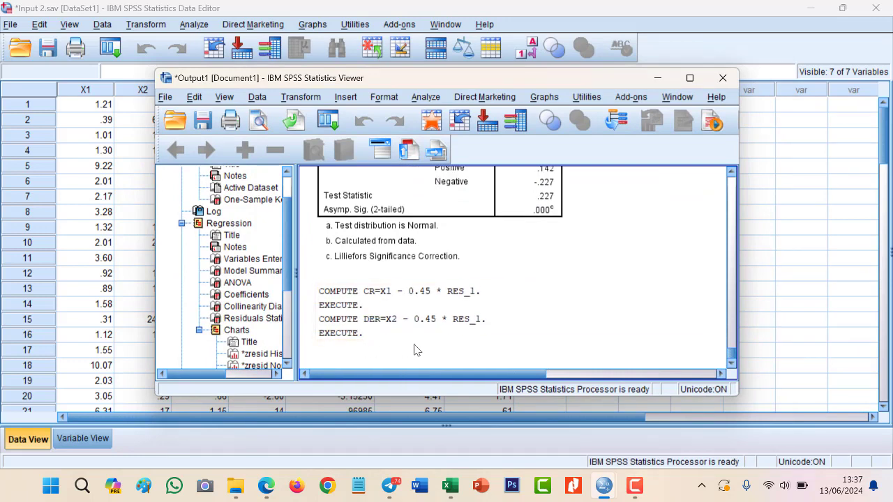
click(472, 335)
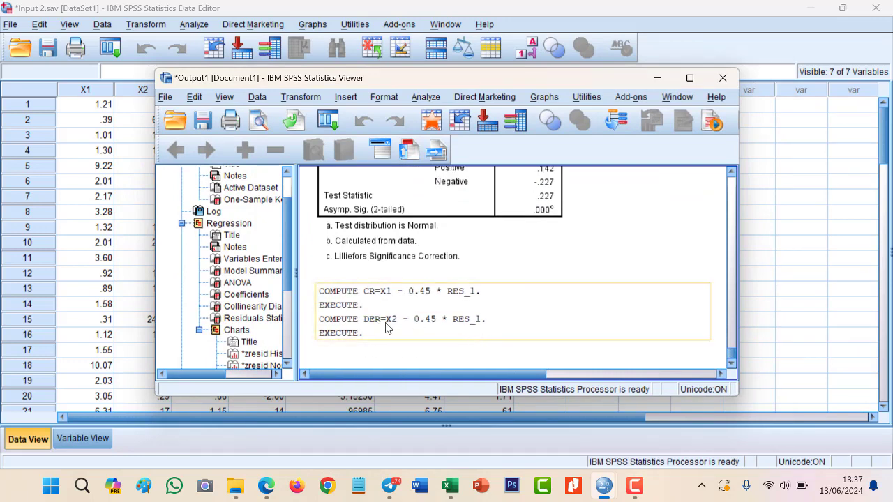
Compute a new variable TATO with the numeric expression X3 - 0.45 * RES_1.
click(300, 97)
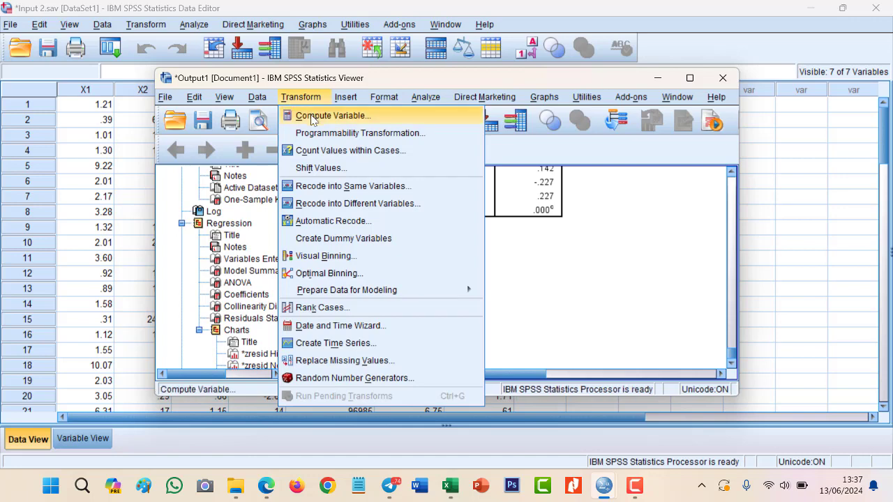
click(312, 116)
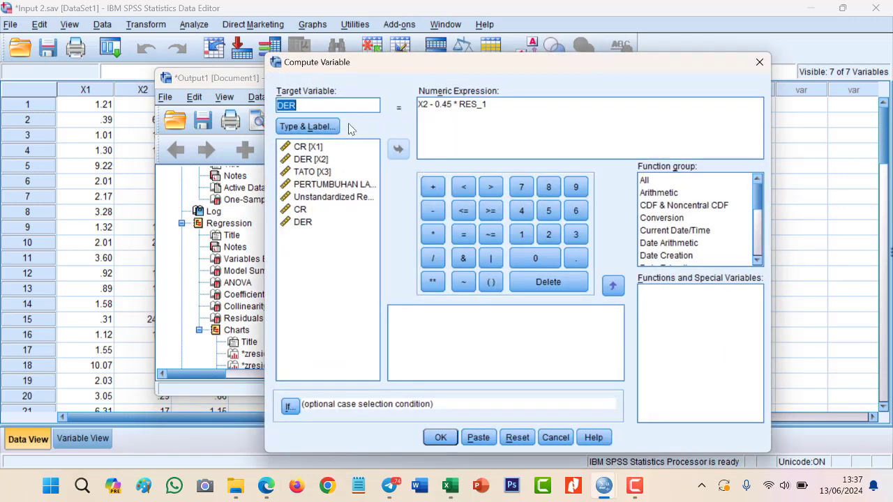
text(T)
click(424, 105)
key(Delete)
key(Delete)
key(Delete)
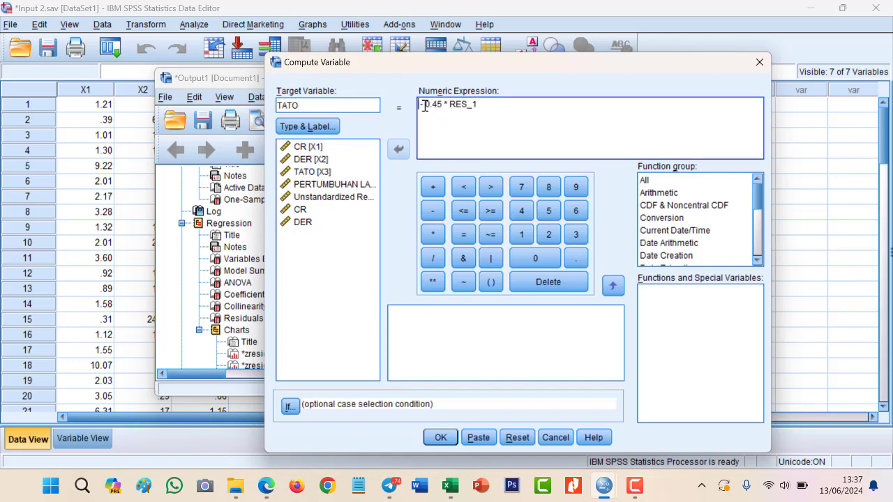
click(319, 172)
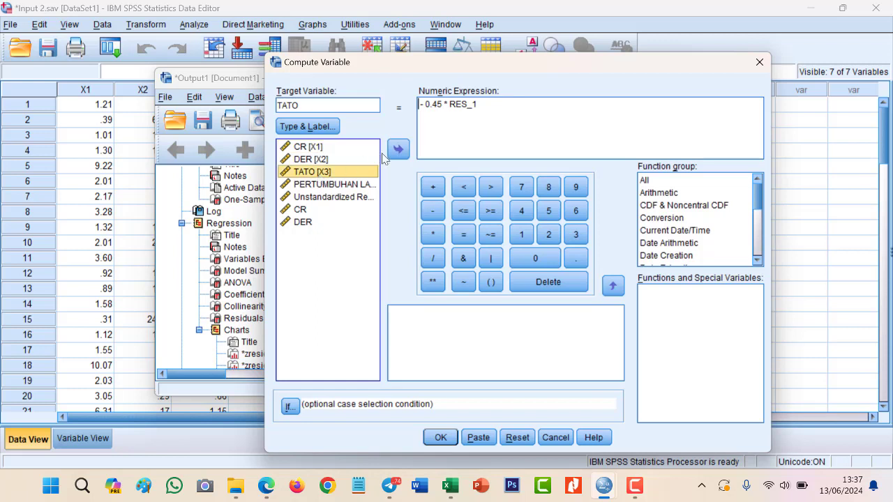
click(406, 150)
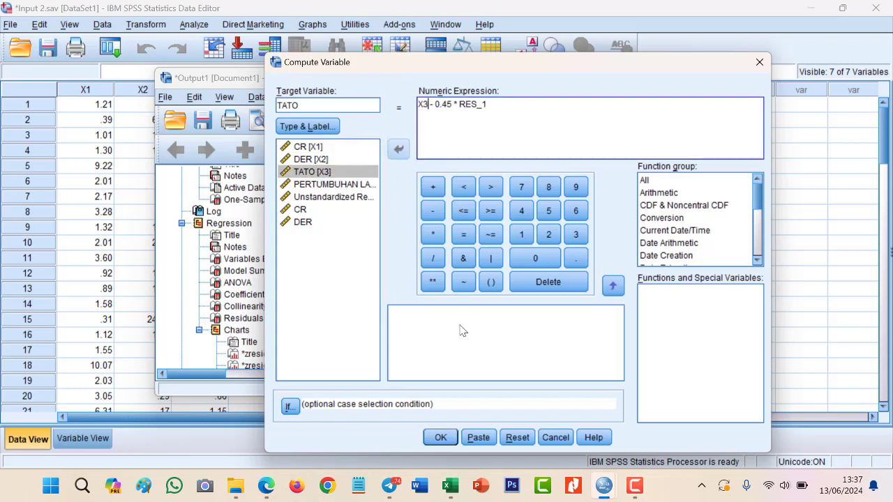
click(441, 437)
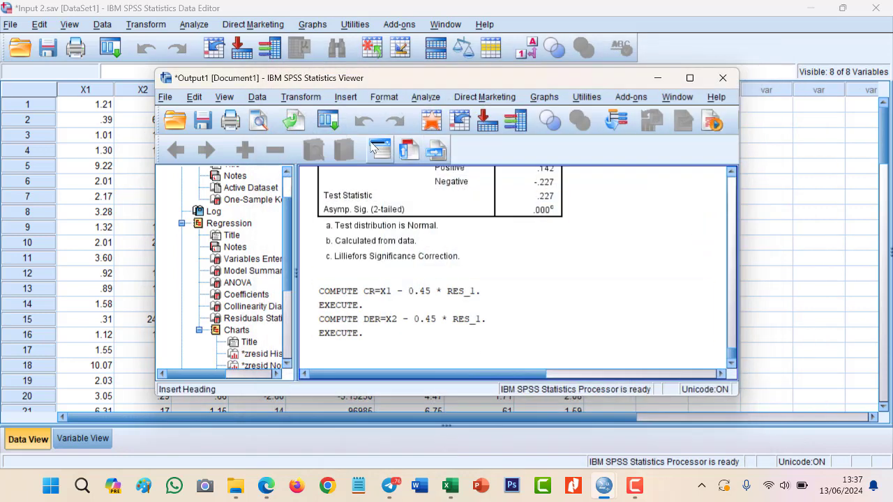
Compute a new variable PL from PERTUMBUHAN LABA with the expression Y - 0.45 * RES_1.
click(308, 96)
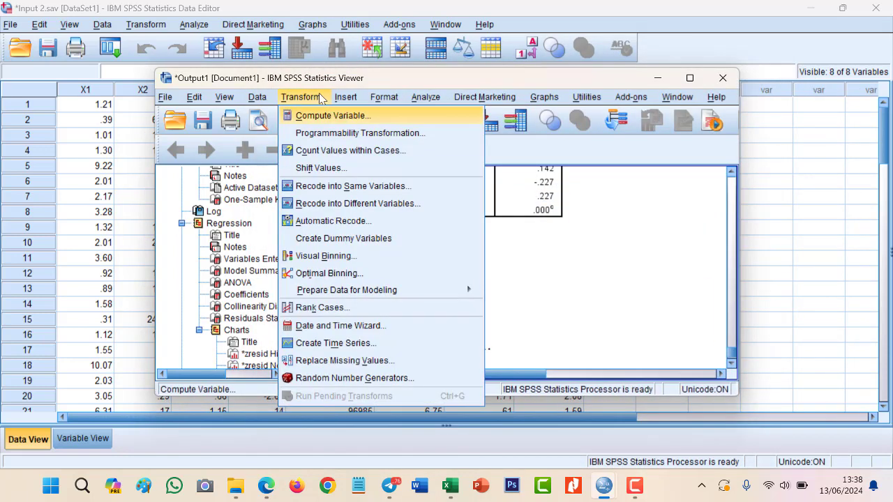
click(312, 115)
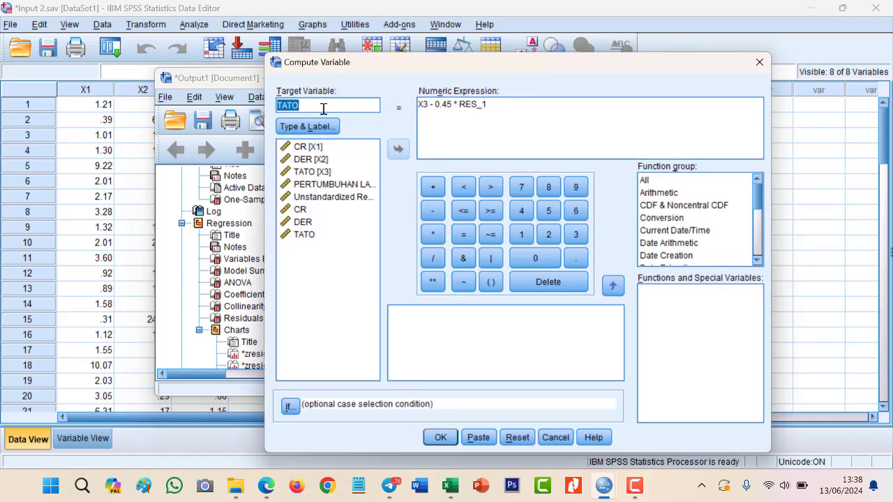
text(P)
click(426, 109)
key(BackSpace)
key(BackSpace)
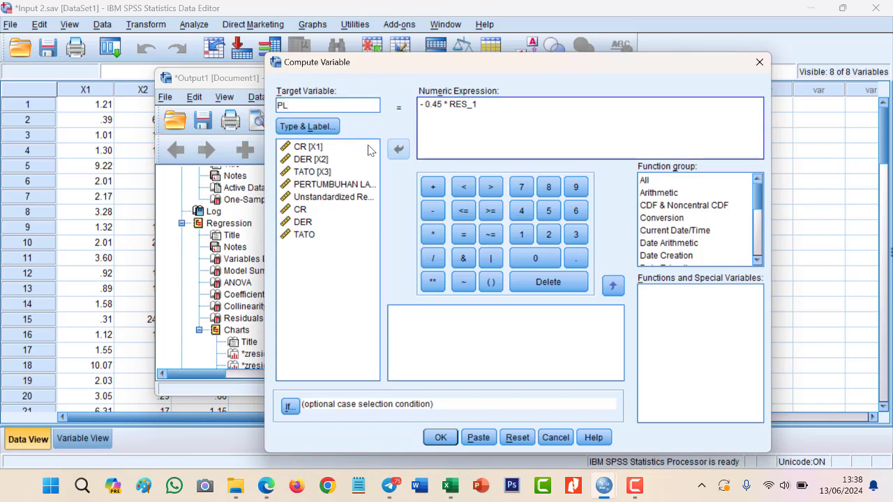
click(334, 185)
click(398, 150)
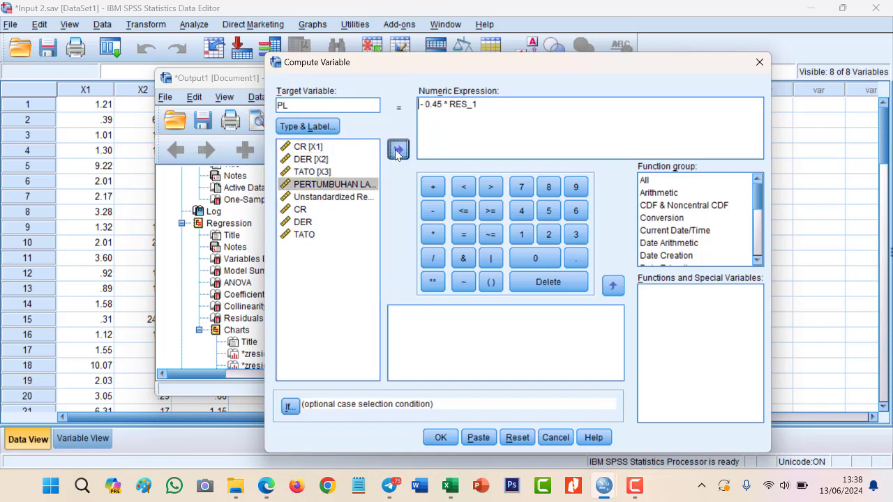
click(441, 438)
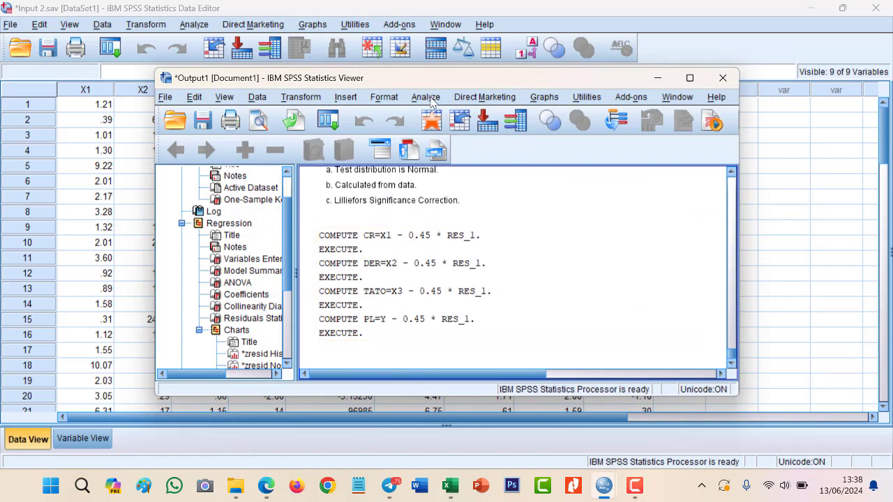
Set up a linear regression, removing PERTUMBUHAN LABA as dependent and the original X1, X2 and X3 as independents.
click(438, 100)
mouse_move(492, 244)
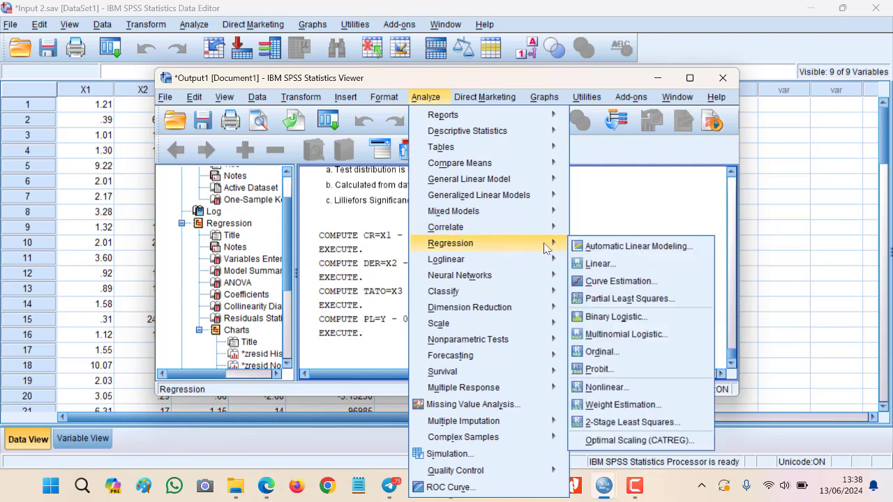
click(593, 265)
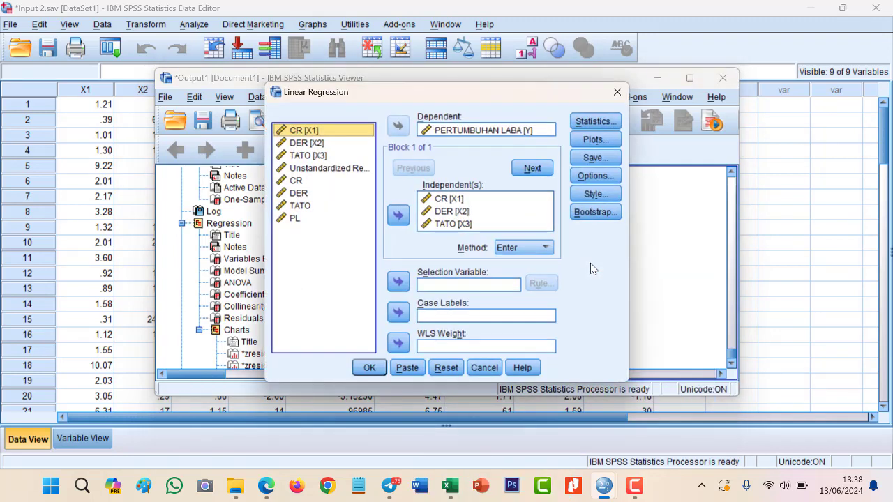
click(468, 131)
double_click(467, 131)
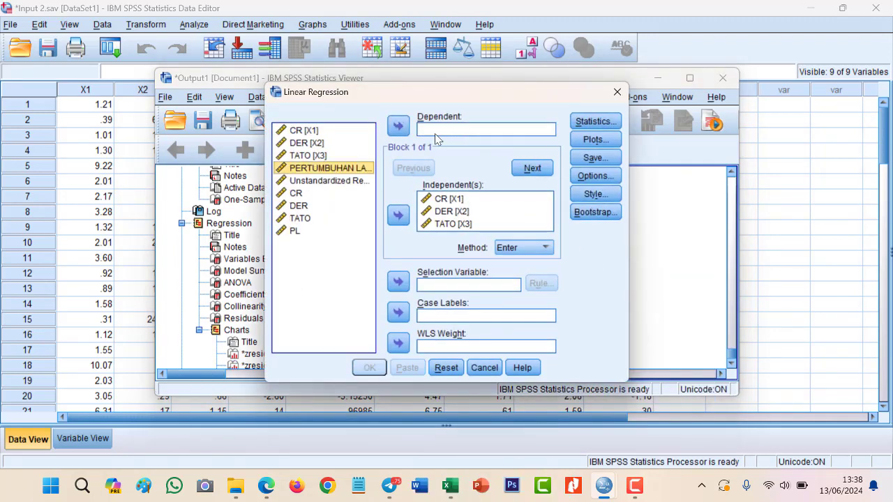
click(446, 211)
key(ctrl+a)
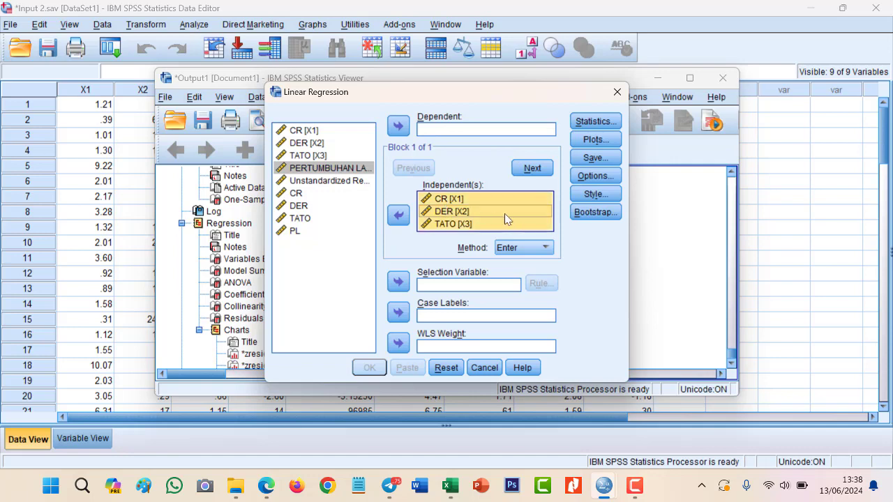
click(399, 216)
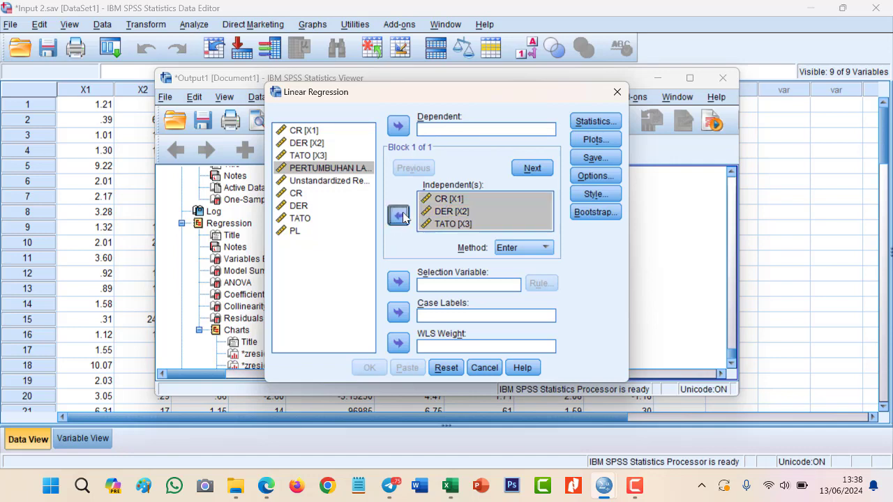
Enter the computed CR, DER and TATO as independents and PL as dependent, and run the regression.
click(300, 194)
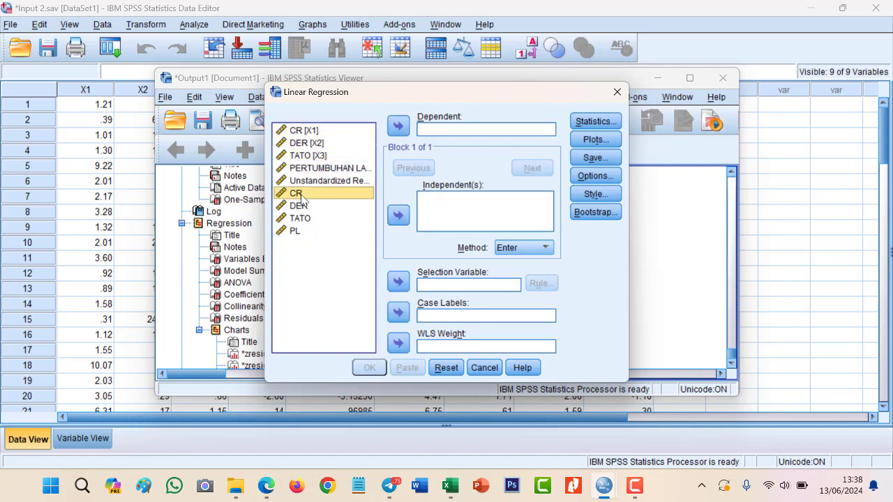
key(shift+Down)
key(shift+Down)
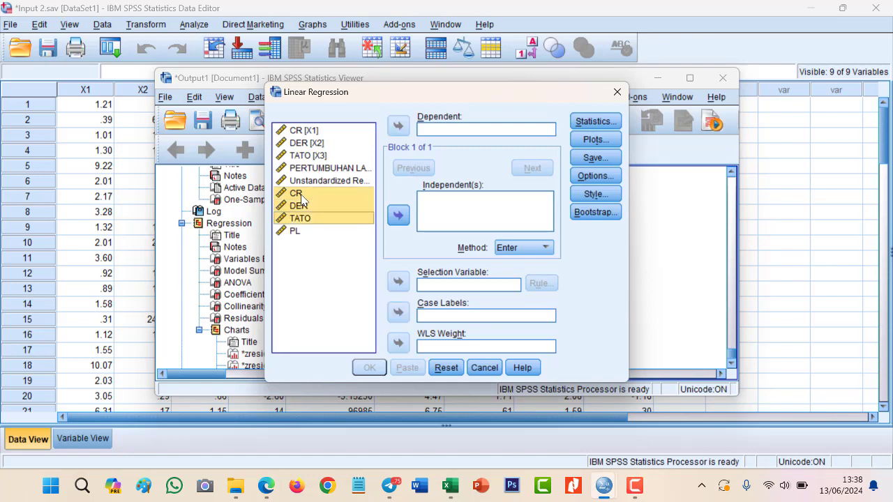
click(399, 217)
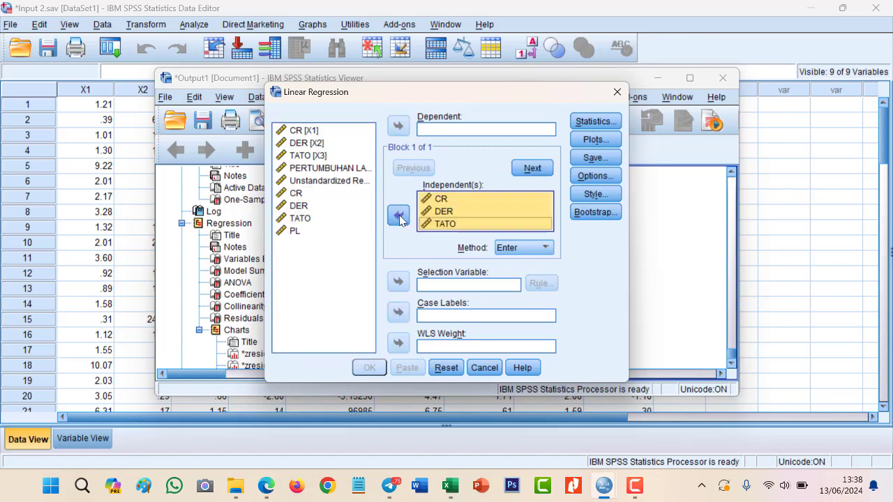
click(309, 231)
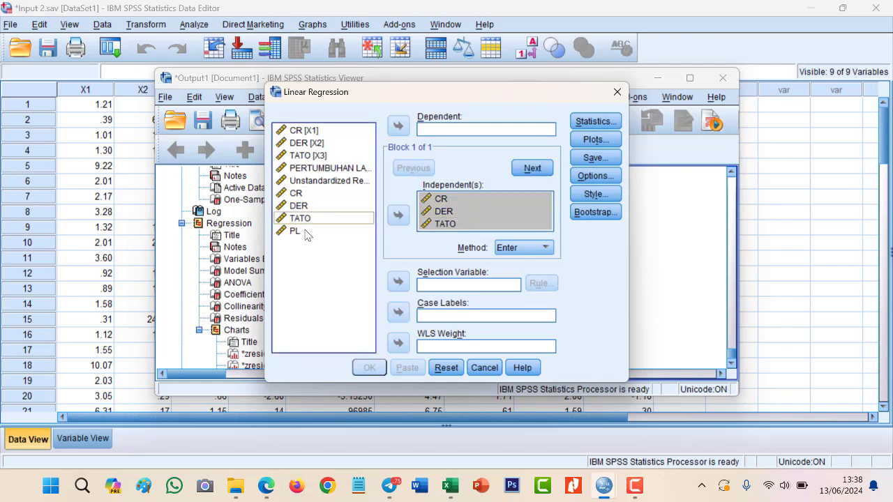
click(398, 127)
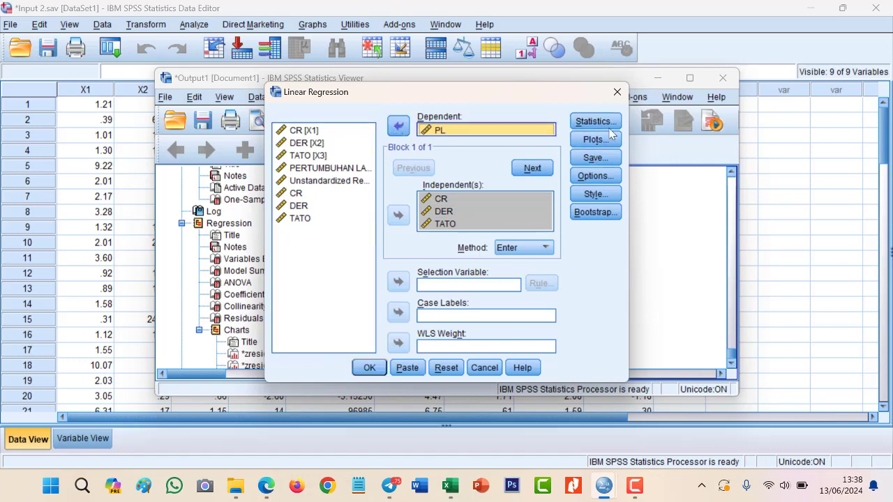
click(370, 368)
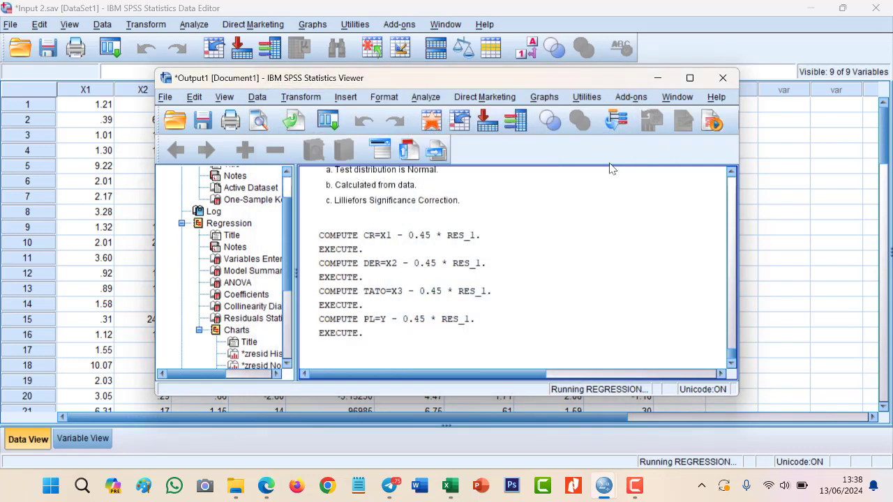
Maximize the output viewer and examine the new regression's model summary, ANOVA, coefficients with VIF, residual histogram and P-P plot.
click(689, 77)
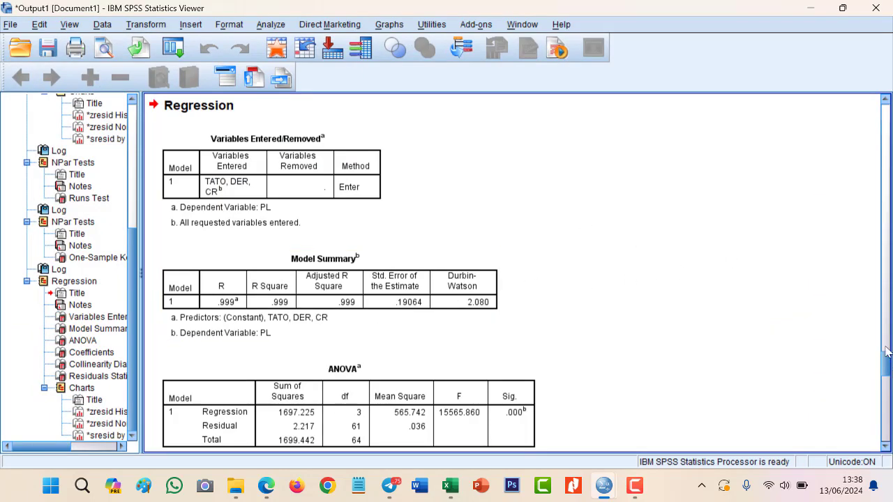
drag(887, 352, 871, 365)
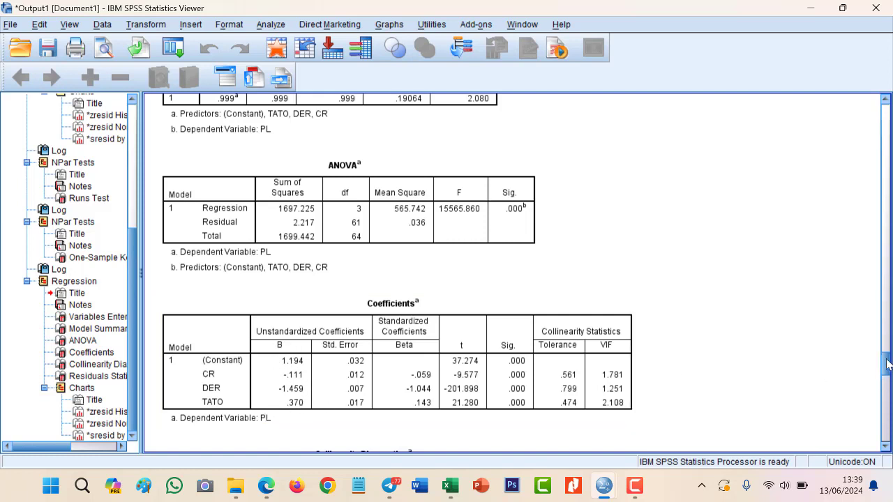
drag(889, 362, 891, 370)
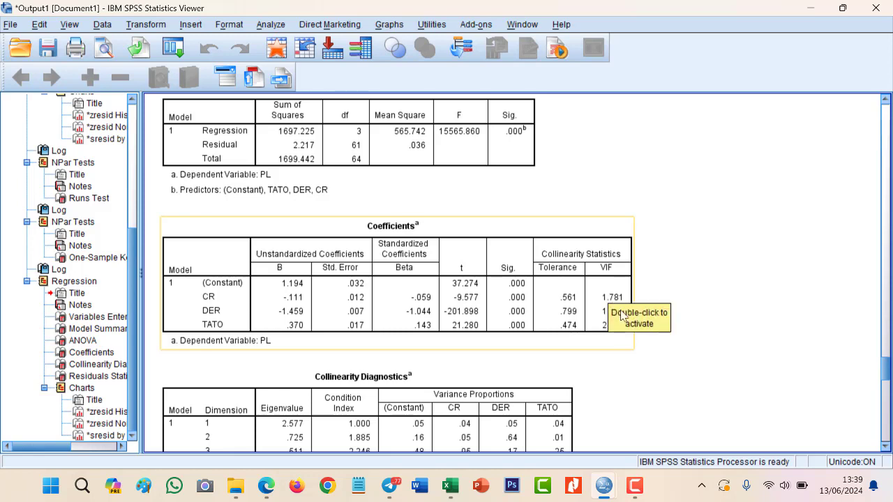
drag(890, 386, 884, 409)
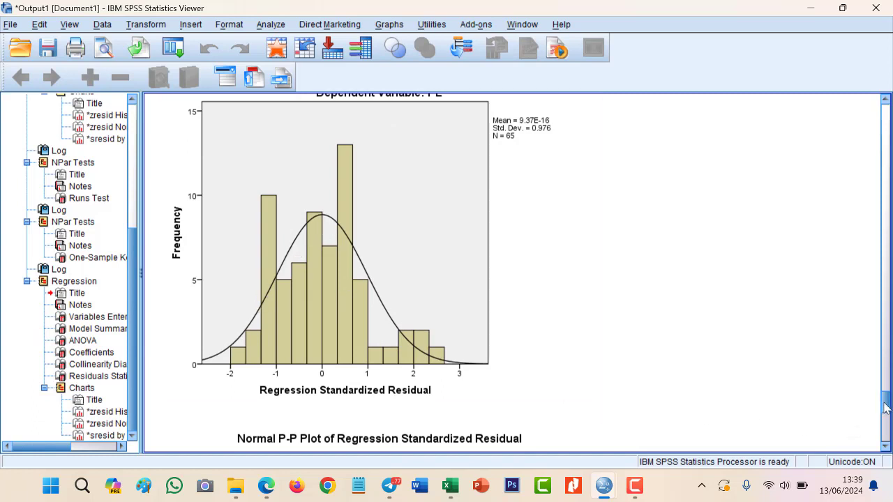
drag(884, 408, 884, 429)
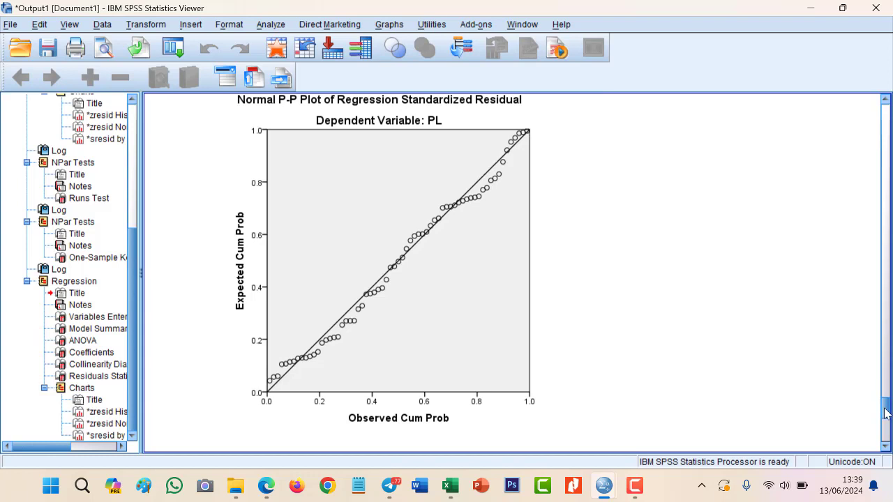
Run a legacy runs test with the median cut point, replacing the earlier residual with the new regression's unstandardized residual RES_2.
drag(883, 390, 886, 441)
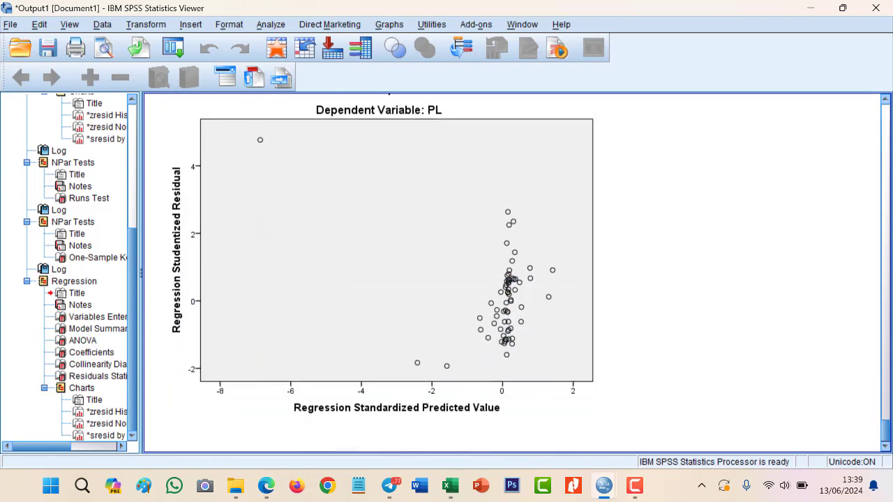
click(268, 25)
mouse_move(353, 266)
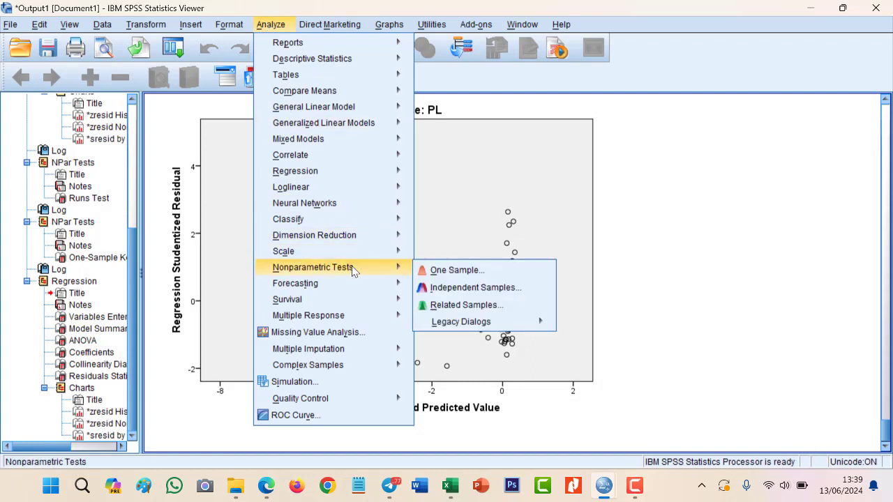
mouse_move(490, 323)
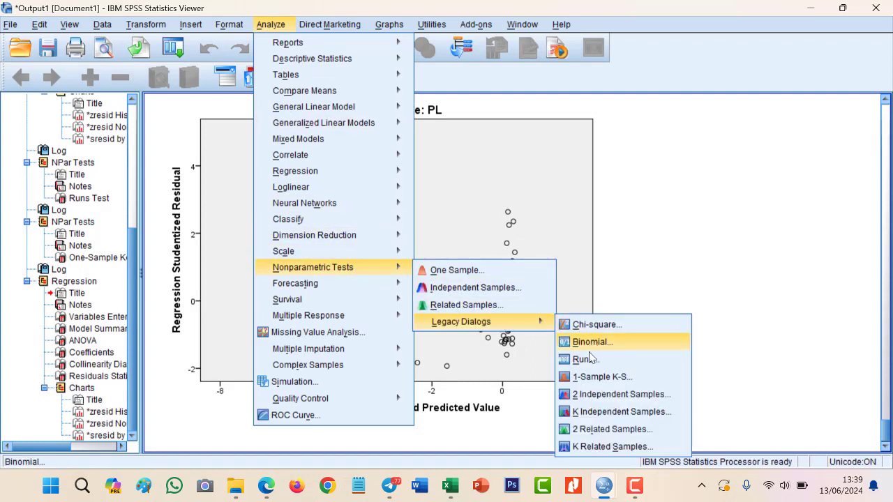
click(591, 354)
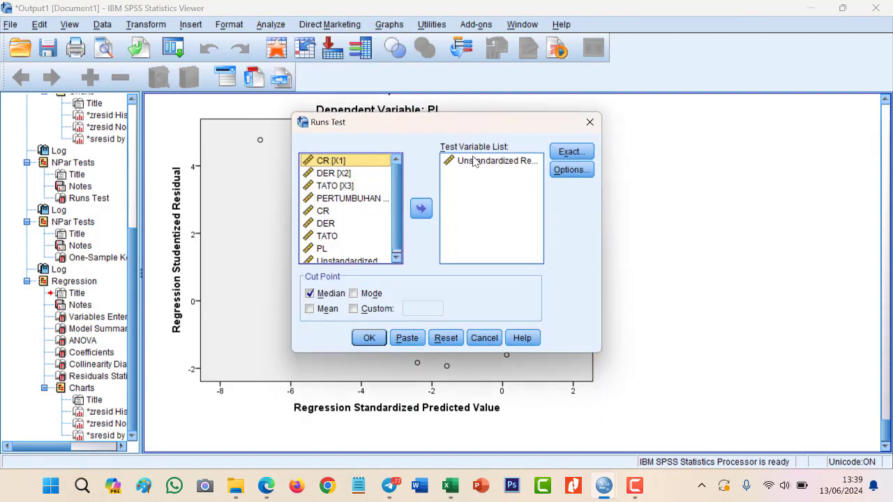
double_click(481, 164)
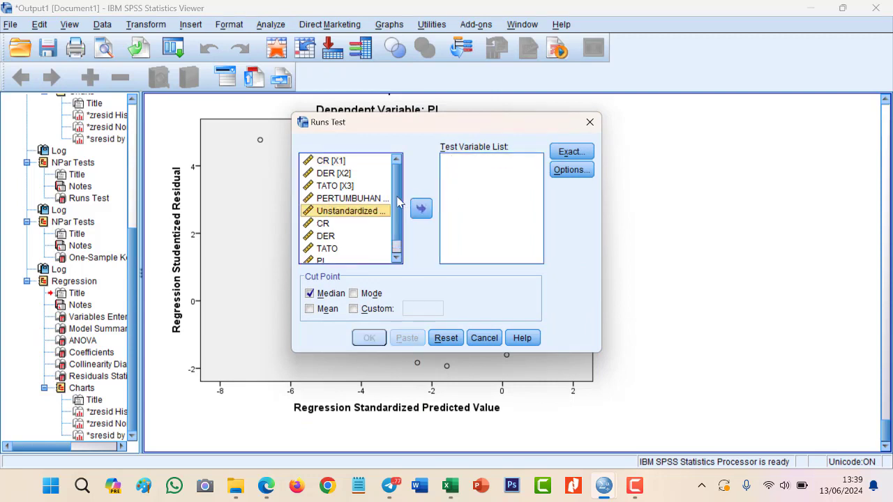
scroll(397, 233, down, 1)
double_click(351, 257)
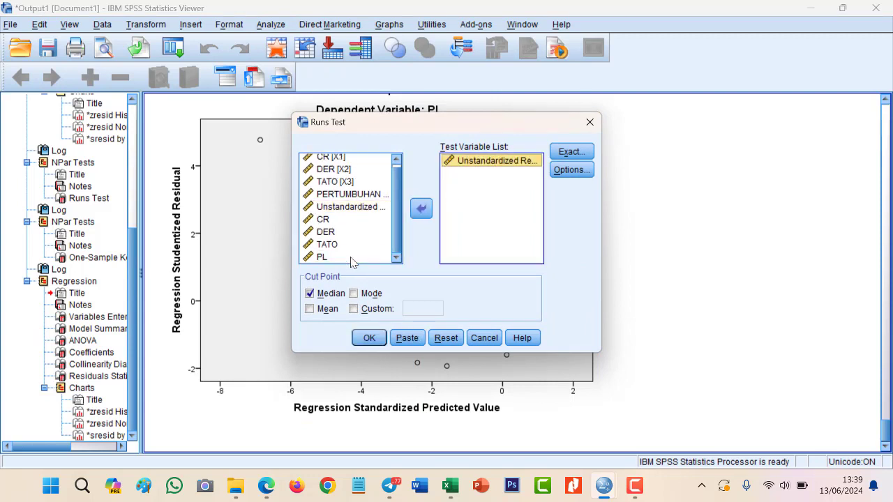
click(362, 340)
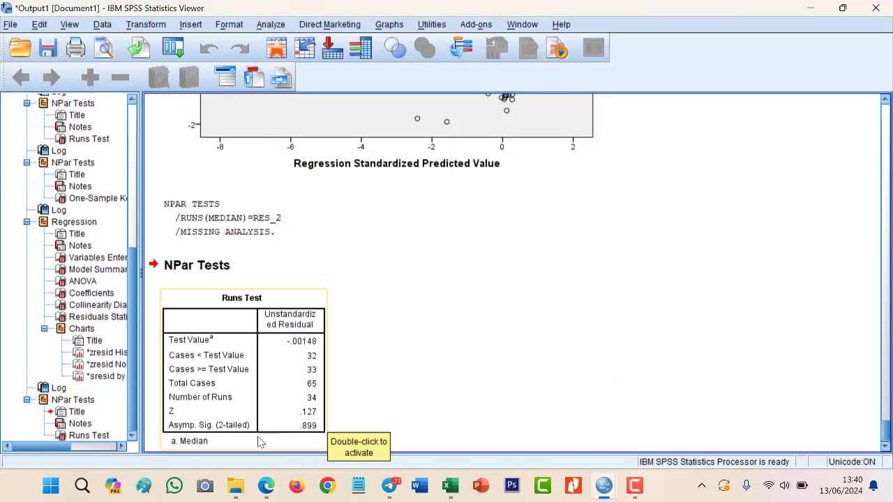
click(296, 405)
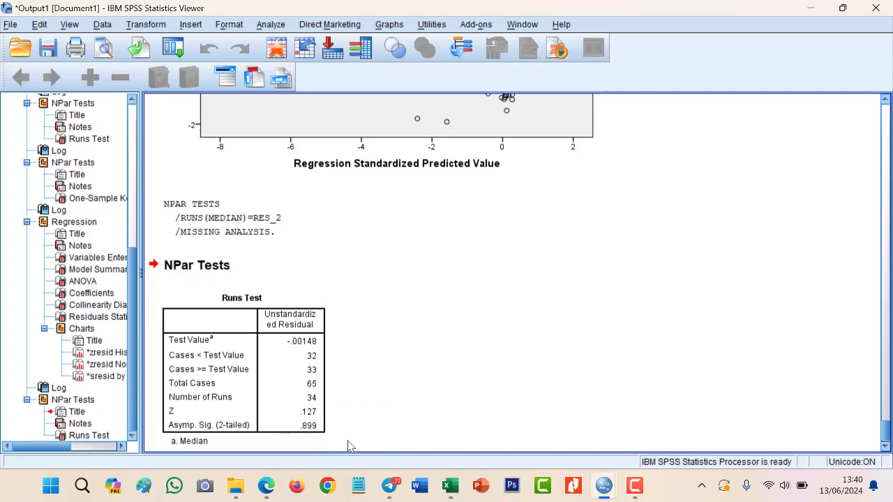
Run a legacy one-sample Kolmogorov-Smirnov test against the normal distribution, testing unstandardized residual RES_2 instead of the earlier residual.
click(278, 25)
mouse_move(367, 270)
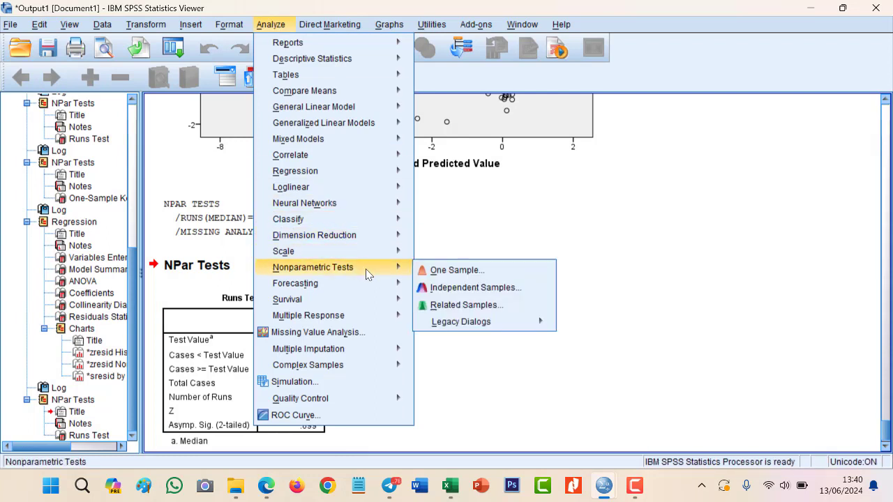
mouse_move(529, 323)
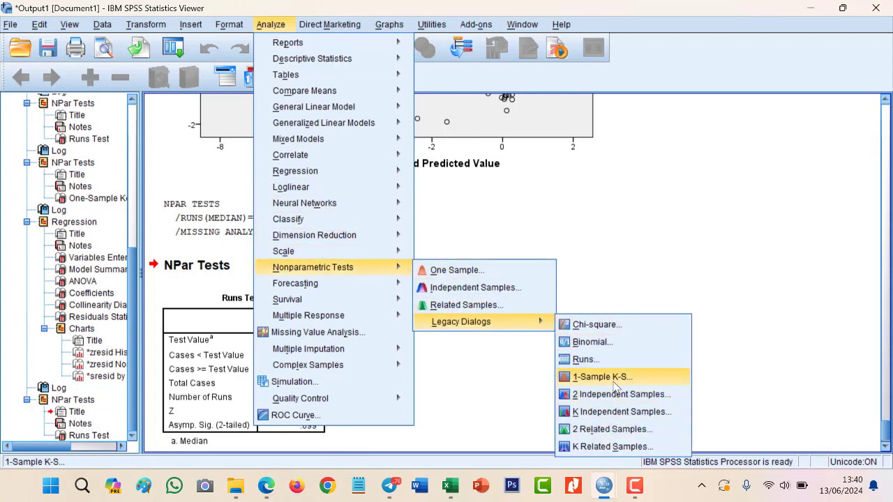
click(593, 377)
double_click(493, 172)
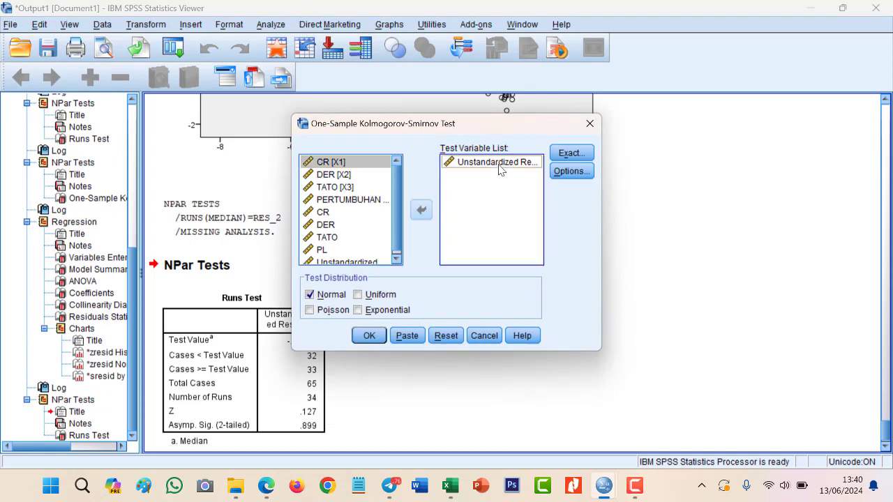
scroll(397, 192, down, 1)
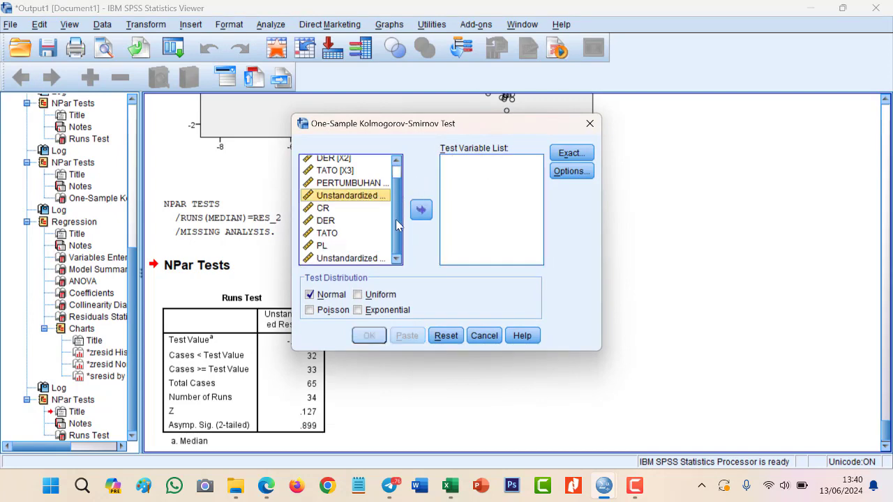
double_click(362, 259)
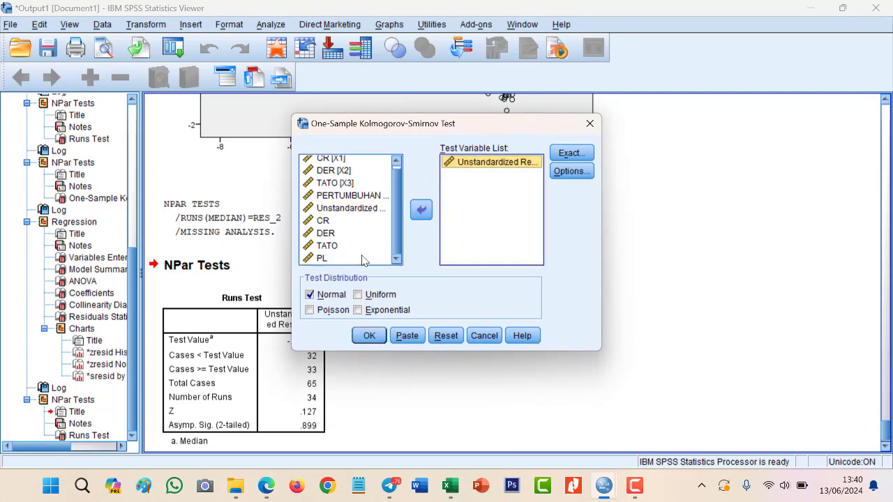
click(369, 336)
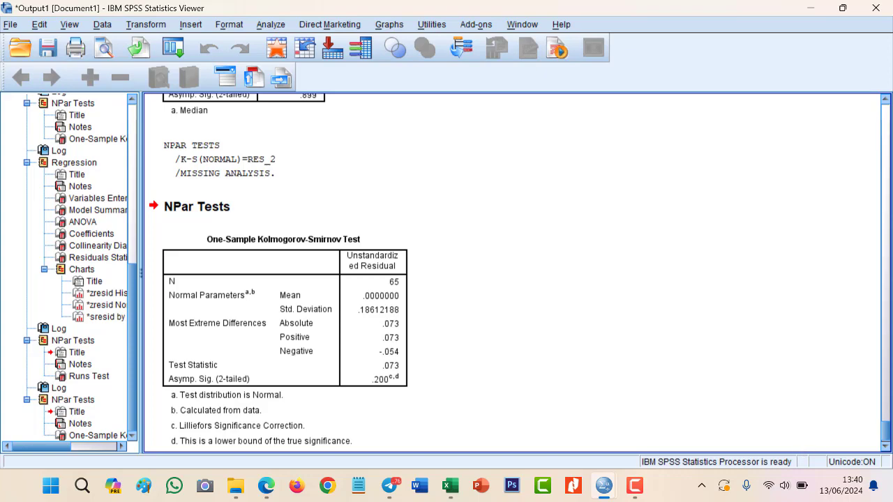
Review the PL regression's coefficients, ANOVA and model summary tables, and return to the Kolmogorov-Smirnov test results for RES_2.
drag(886, 433, 877, 323)
click(513, 314)
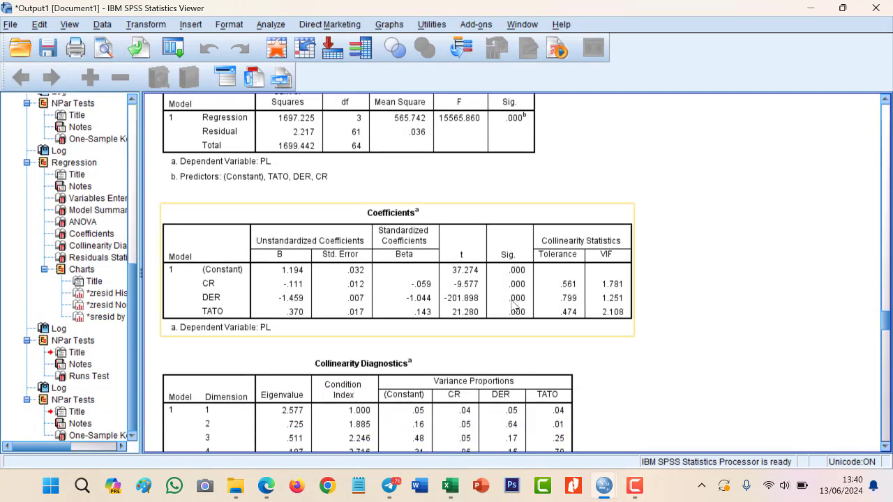
click(419, 129)
click(545, 138)
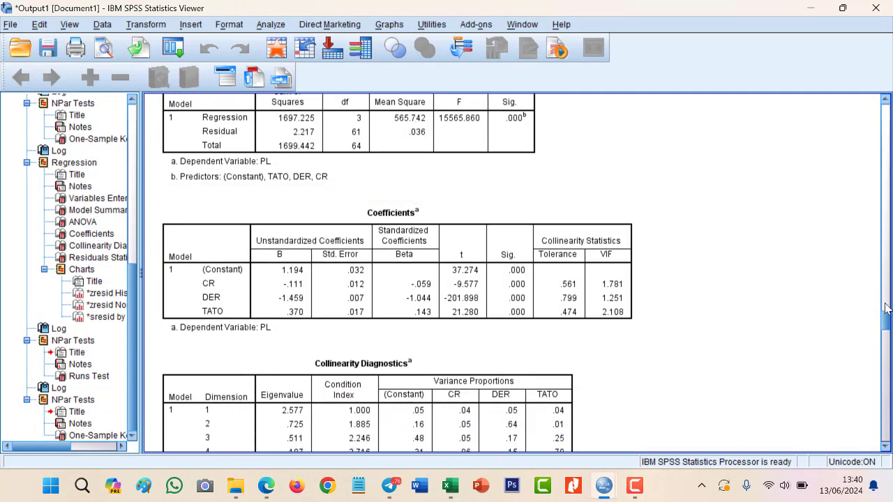
drag(886, 325, 886, 311)
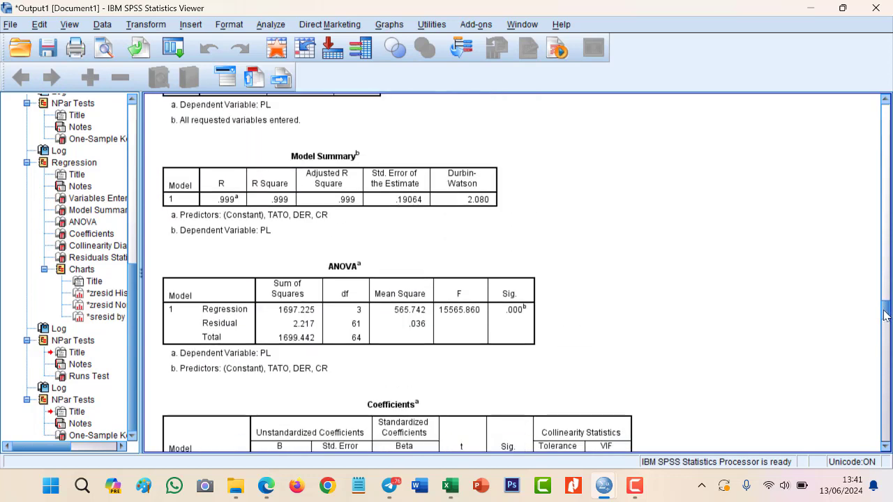
click(353, 231)
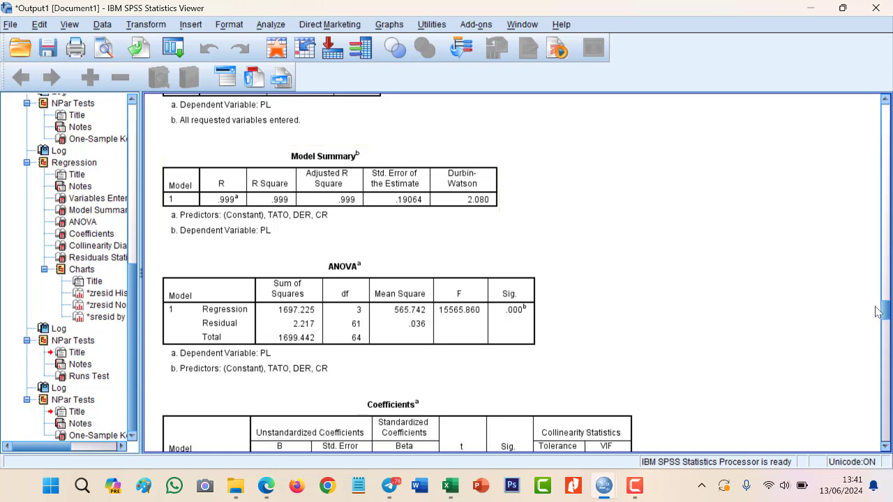
click(887, 357)
drag(887, 358, 885, 450)
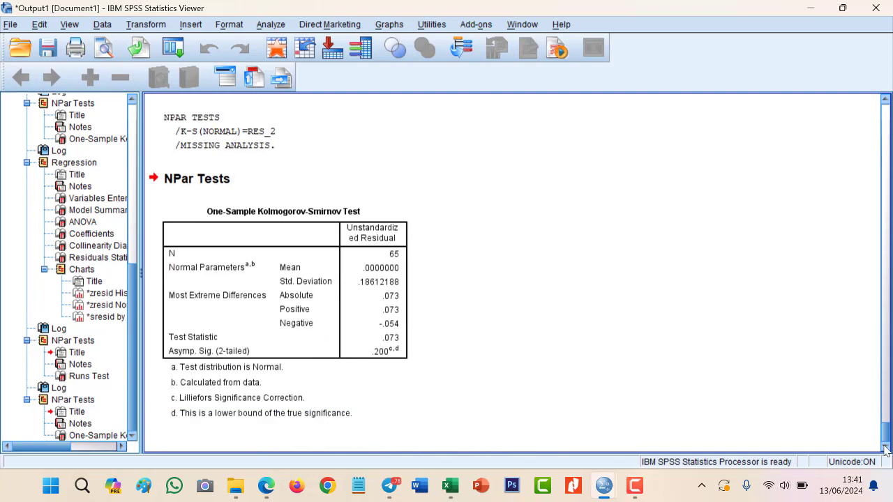